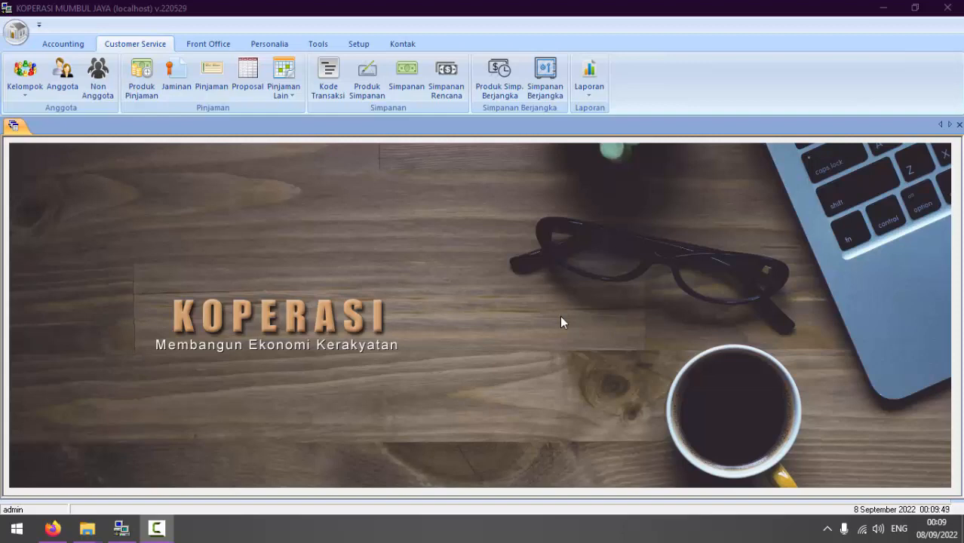
{"action": "left_click", "coordinate": [560, 320]}
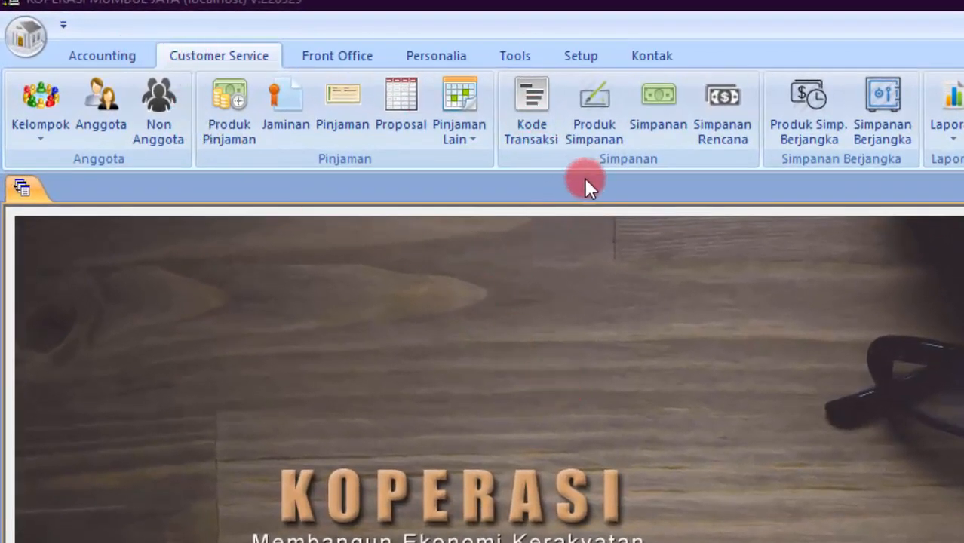
{"action": "left_click", "coordinate": [222, 56]}
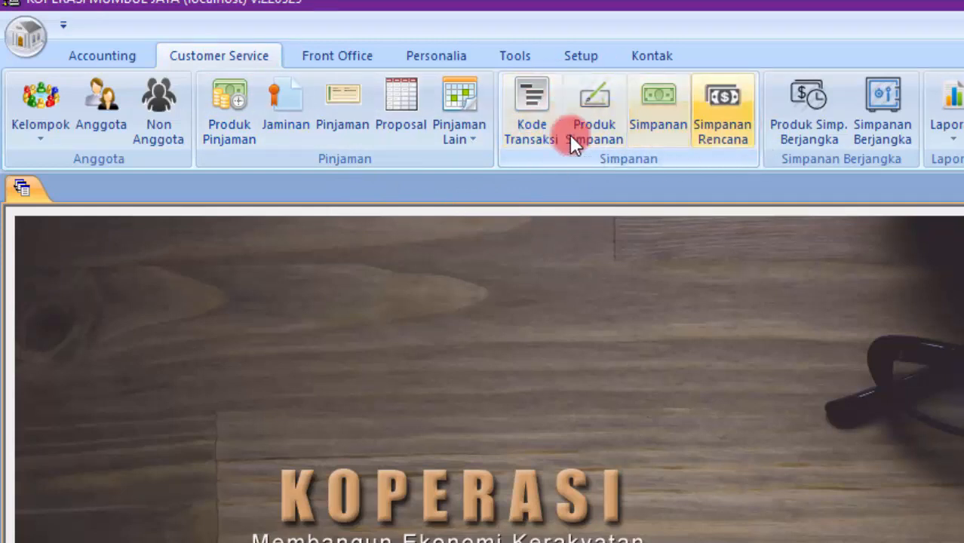
{"action": "left_click", "coordinate": [535, 120]}
{"action": "left_click_drag", "start_coordinate": [609, 302], "coordinate": [574, 253]}
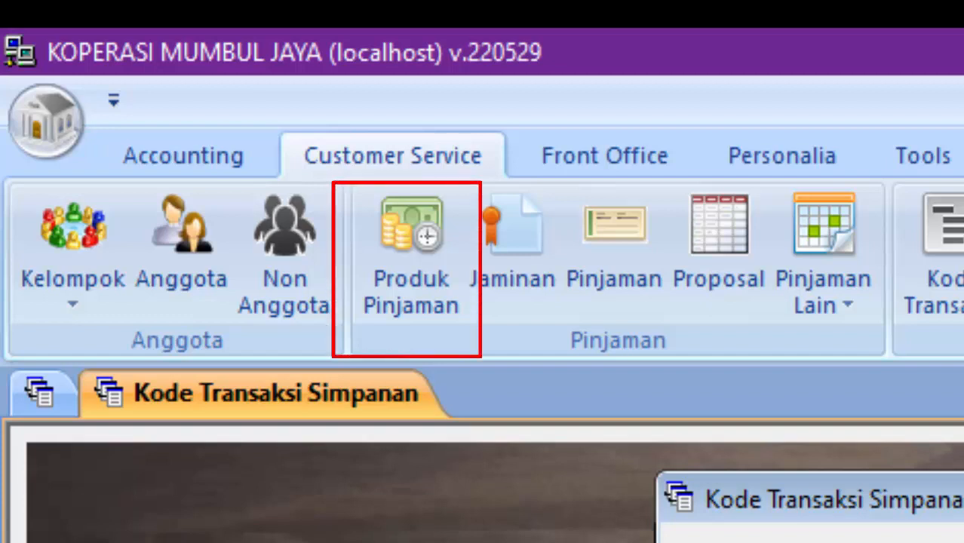
{"action": "key", "text": "Escape"}
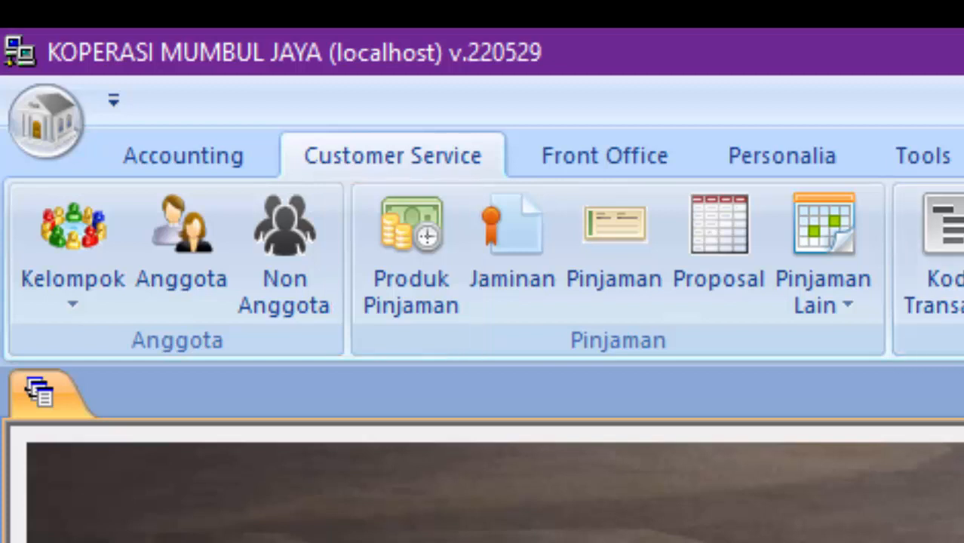
{"action": "left_click", "coordinate": [637, 166]}
{"action": "left_click", "coordinate": [372, 305]}
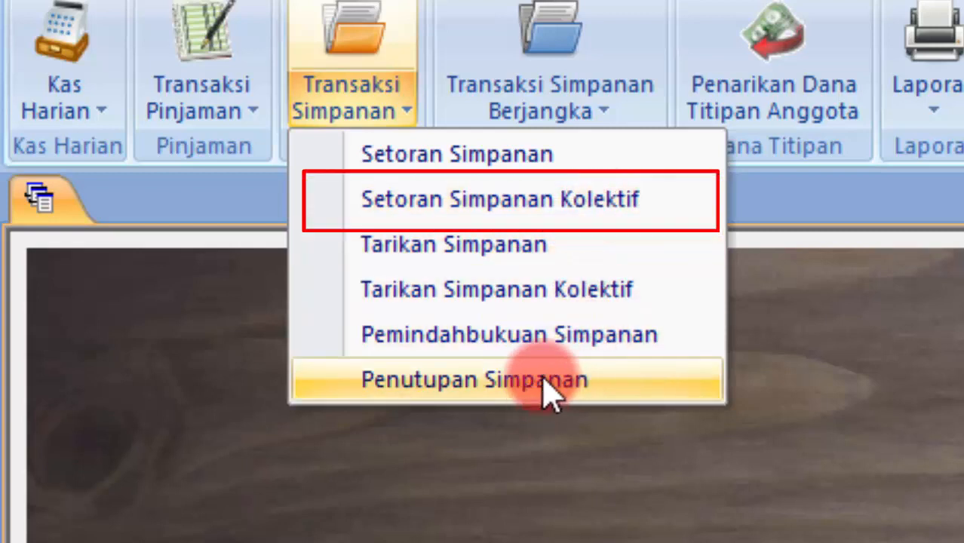
{"action": "left_click", "coordinate": [555, 1]}
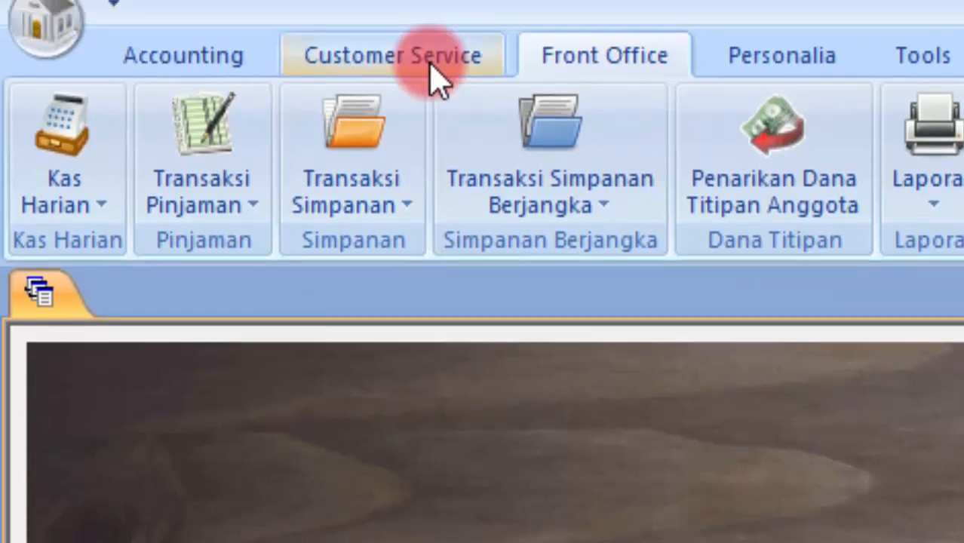
{"action": "left_click", "coordinate": [417, 0]}
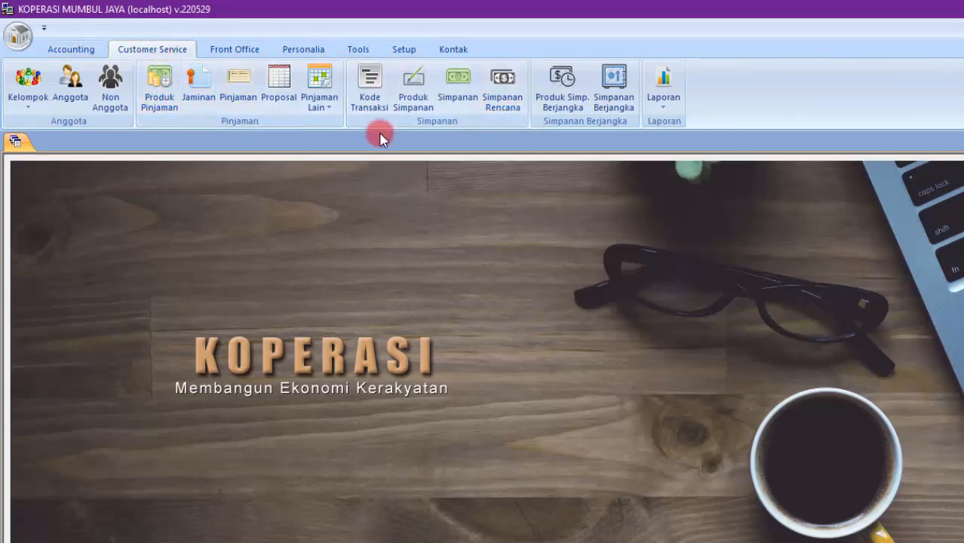
Open the savings transaction code list (Kode Transaksi Simpanan) and look over its entries
{"action": "left_click", "coordinate": [376, 90]}
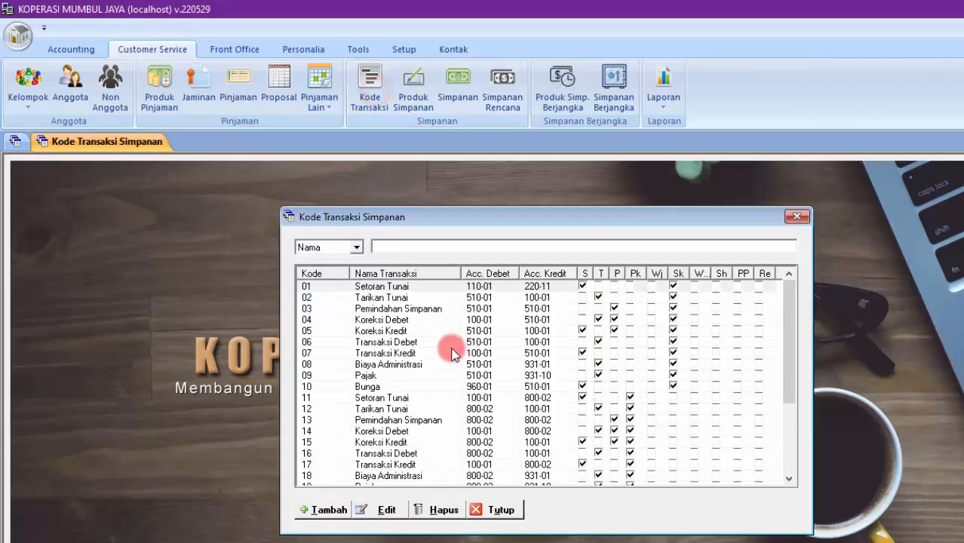
{"action": "left_click_drag", "start_coordinate": [406, 216], "coordinate": [354, 174]}
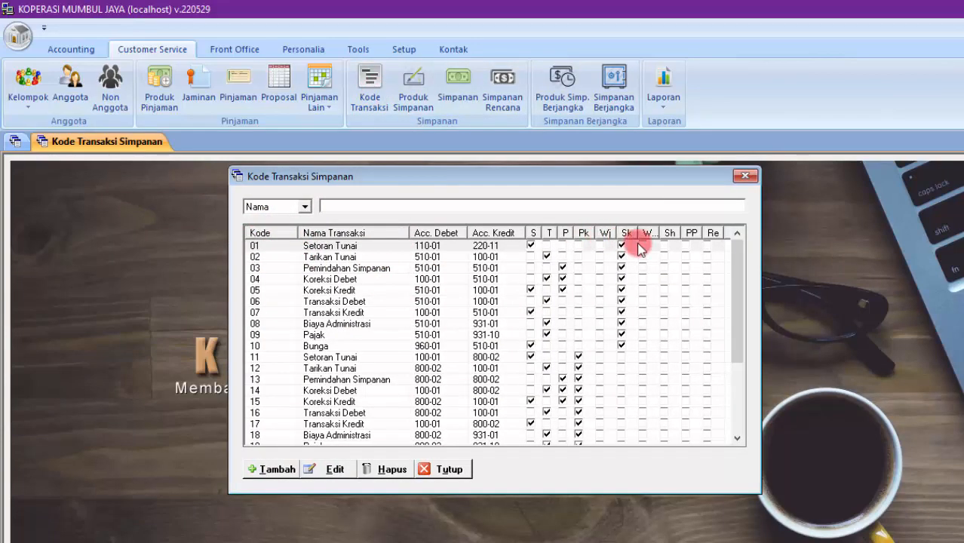
{"action": "mouse_move", "coordinate": [741, 250]}
{"action": "left_mouse_down"}
{"action": "mouse_move", "coordinate": [741, 346]}
{"action": "mouse_move", "coordinate": [753, 347]}
{"action": "mouse_move", "coordinate": [740, 246]}
{"action": "left_mouse_up"}
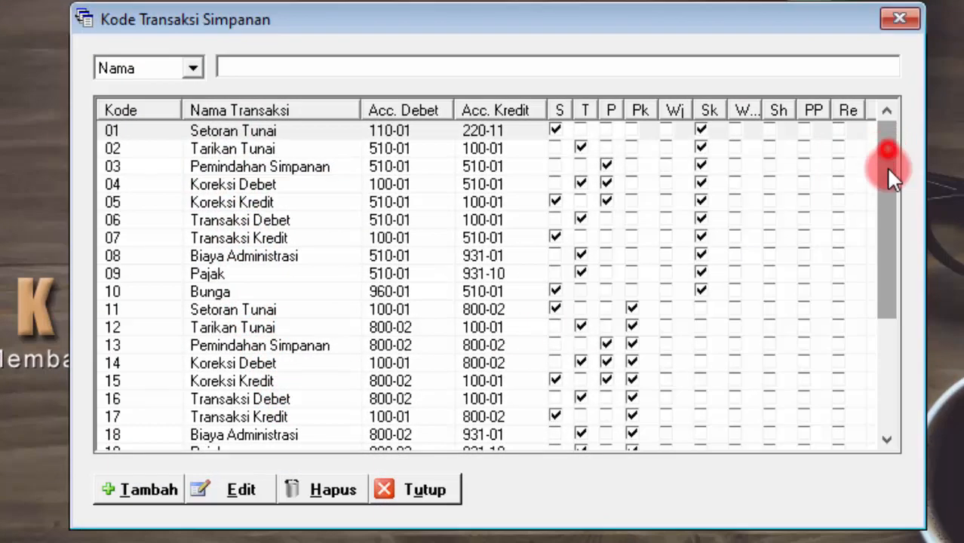
{"action": "left_click_drag", "start_coordinate": [888, 170], "coordinate": [888, 136]}
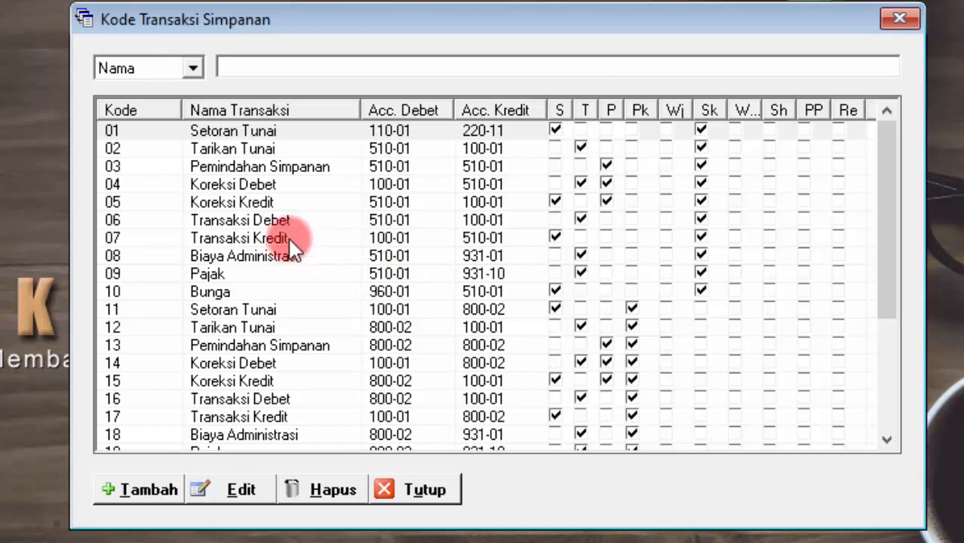
Edit transaction code 01 Setoran Tunai and choose 110-01 KAS UMUM as its debit account
{"action": "left_click", "coordinate": [260, 132]}
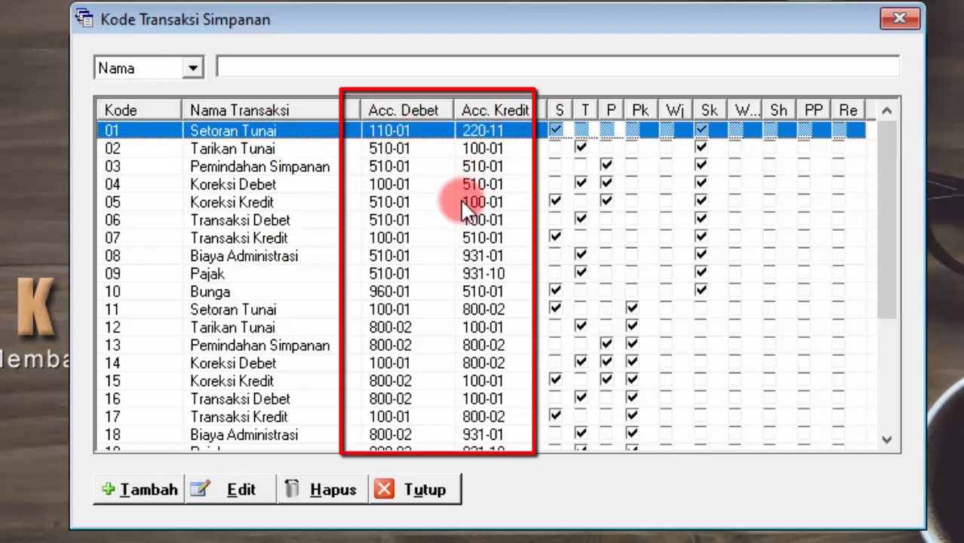
{"action": "mouse_move", "coordinate": [370, 16]}
{"action": "left_mouse_down"}
{"action": "mouse_move", "coordinate": [405, 30]}
{"action": "mouse_move", "coordinate": [400, 17]}
{"action": "left_mouse_up"}
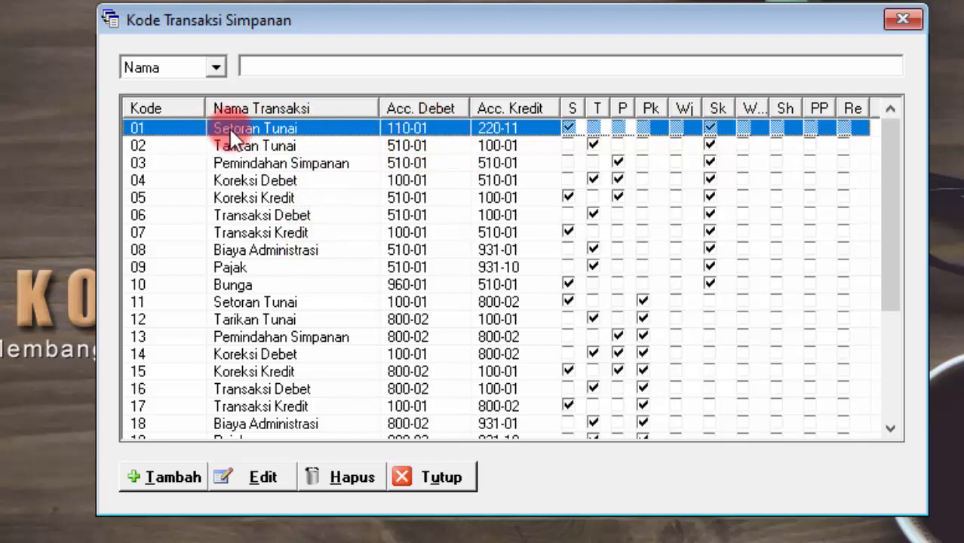
{"action": "left_click", "coordinate": [277, 479]}
{"action": "left_click_drag", "start_coordinate": [381, 50], "coordinate": [472, 69]}
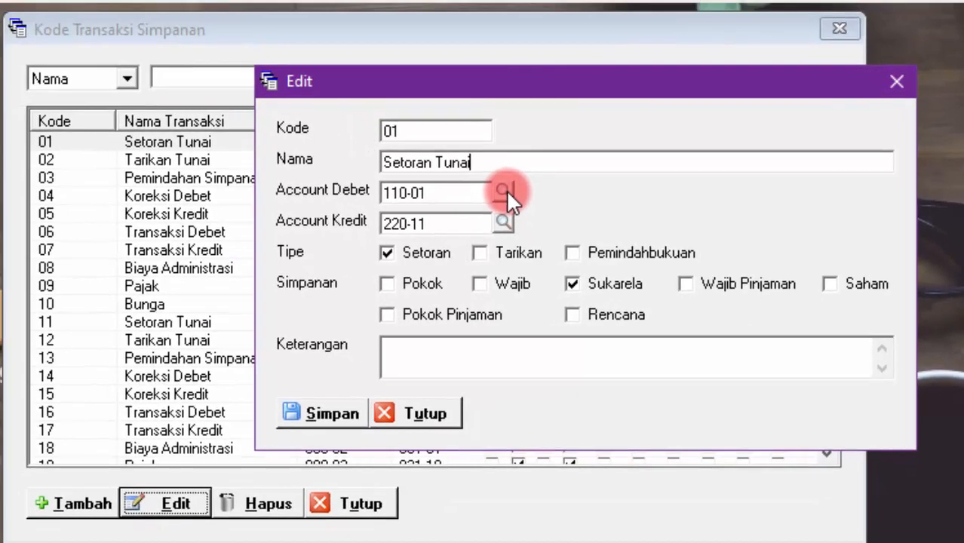
{"action": "left_click", "coordinate": [504, 191]}
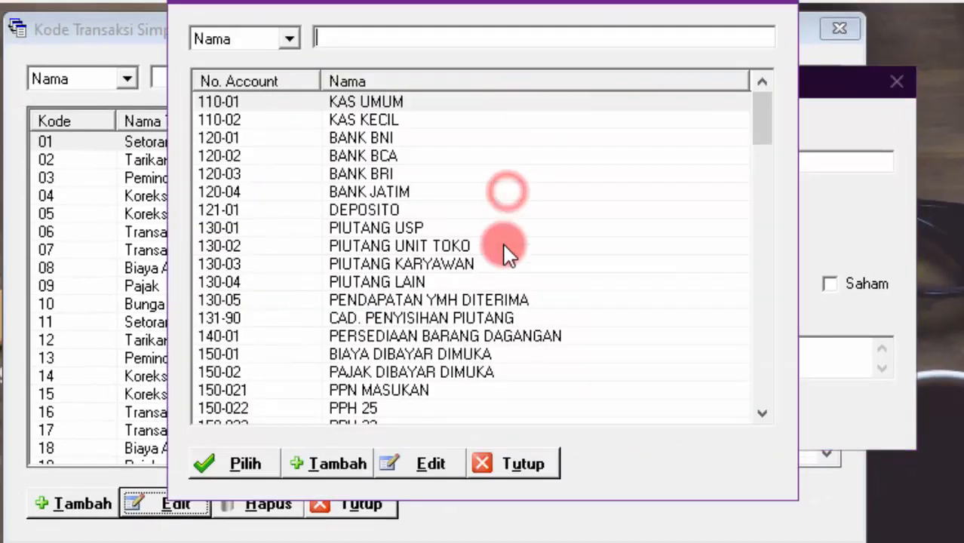
{"action": "left_click", "coordinate": [379, 99]}
{"action": "left_click", "coordinate": [220, 454]}
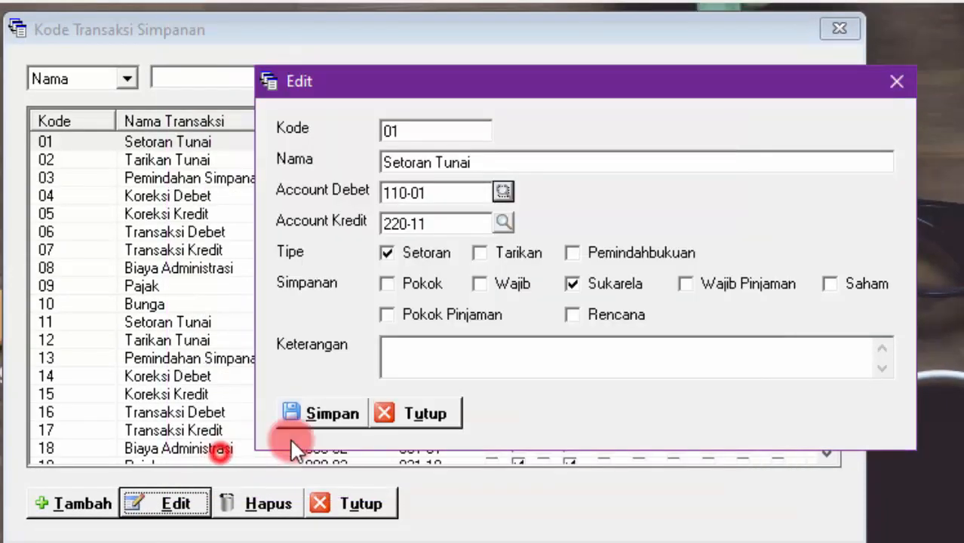
Choose 220-11 SIMPANAN SUKARELA as the credit account of code 01 Setoran Tunai and save the edited code
{"action": "left_click", "coordinate": [503, 217]}
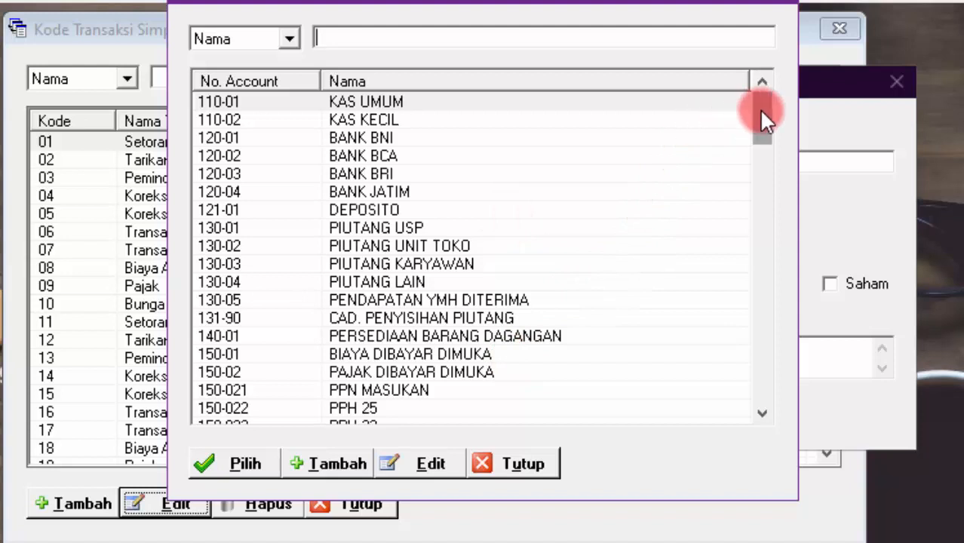
{"action": "left_click_drag", "start_coordinate": [761, 116], "coordinate": [757, 198]}
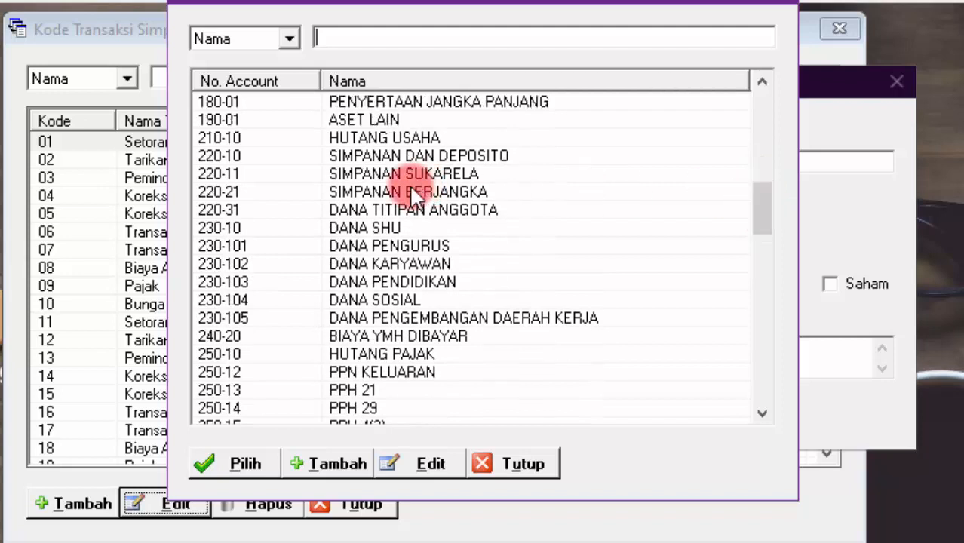
{"action": "left_click", "coordinate": [228, 173]}
{"action": "left_click", "coordinate": [226, 462]}
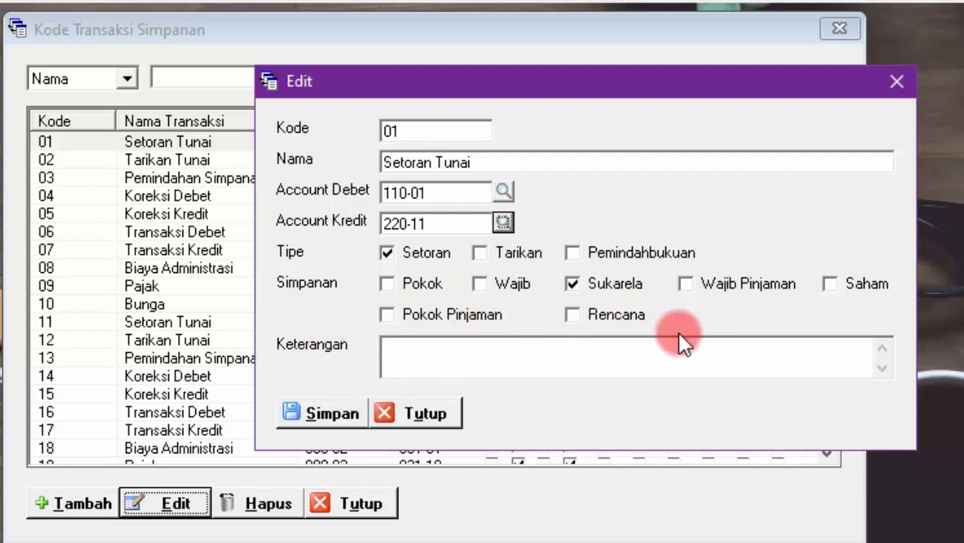
{"action": "left_click", "coordinate": [325, 413]}
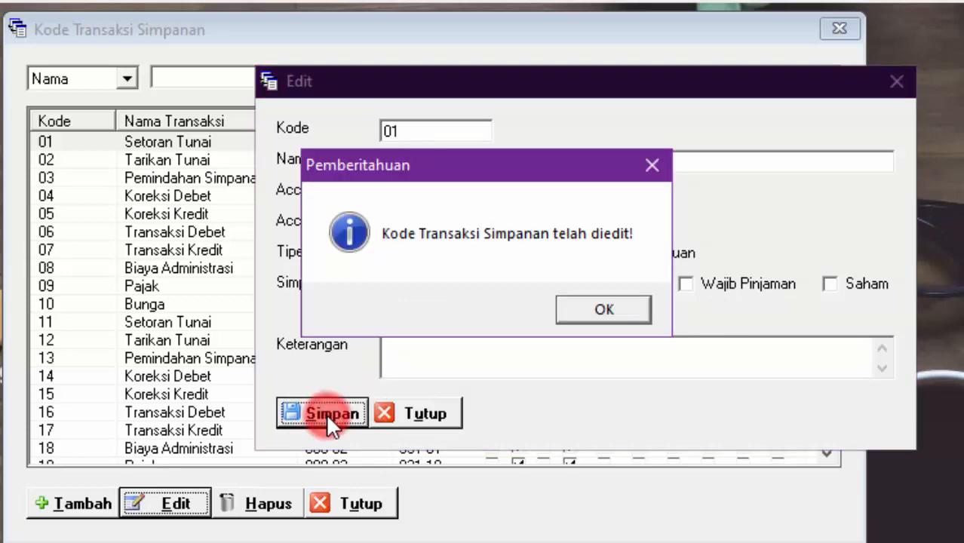
{"action": "left_click", "coordinate": [573, 317]}
{"action": "left_click", "coordinate": [553, 363]}
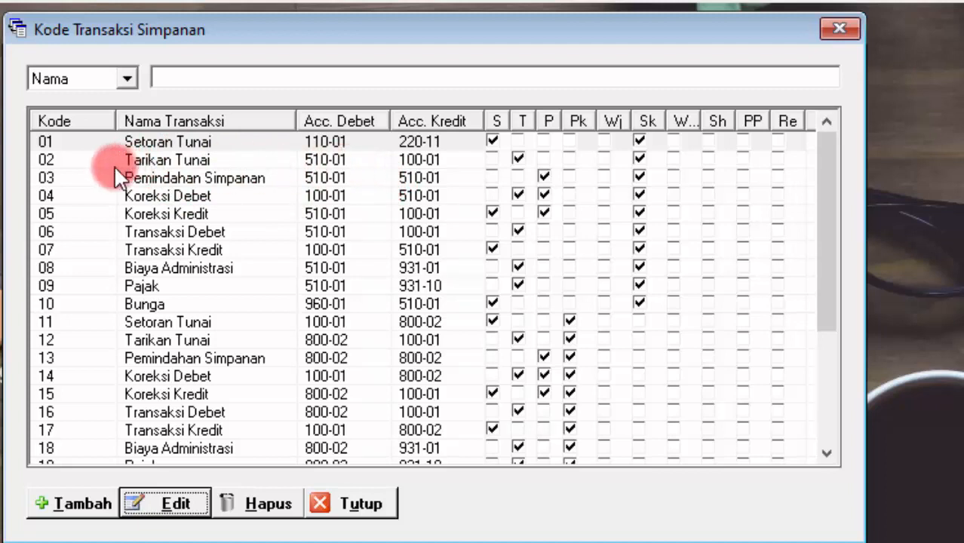
Examine the transaction codes for voluntary, principal and mandatory savings, through the end of the list
{"action": "left_click", "coordinate": [202, 159]}
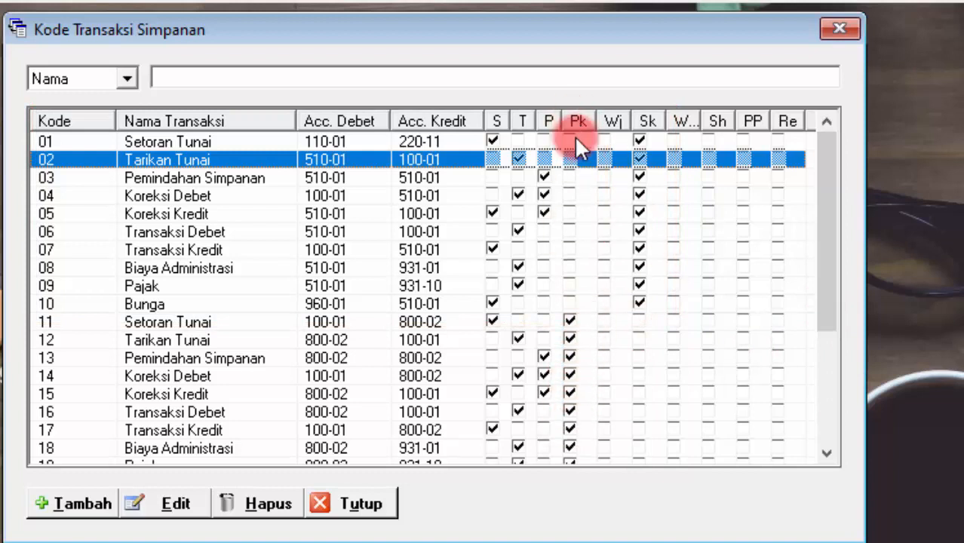
{"action": "left_click_drag", "start_coordinate": [822, 256], "coordinate": [821, 414]}
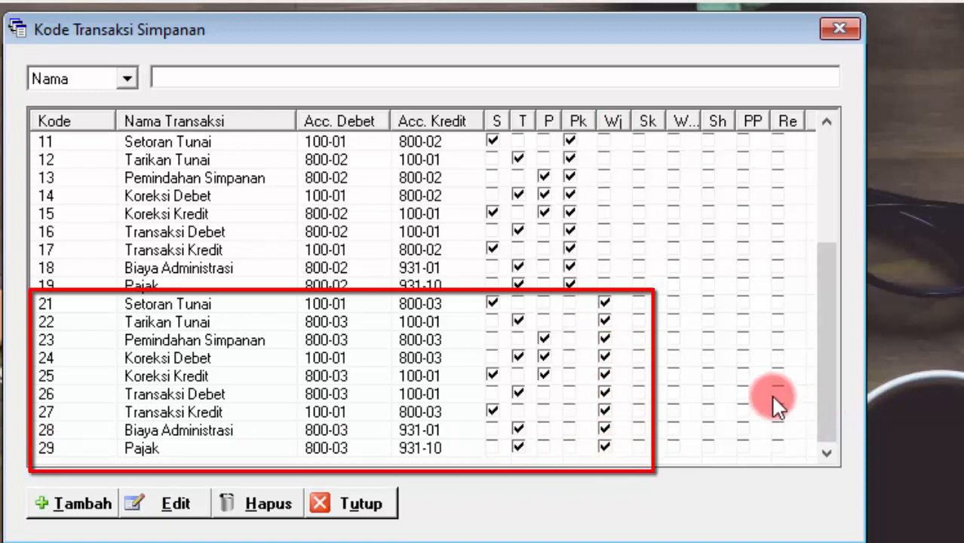
{"action": "left_click_drag", "start_coordinate": [830, 360], "coordinate": [820, 200]}
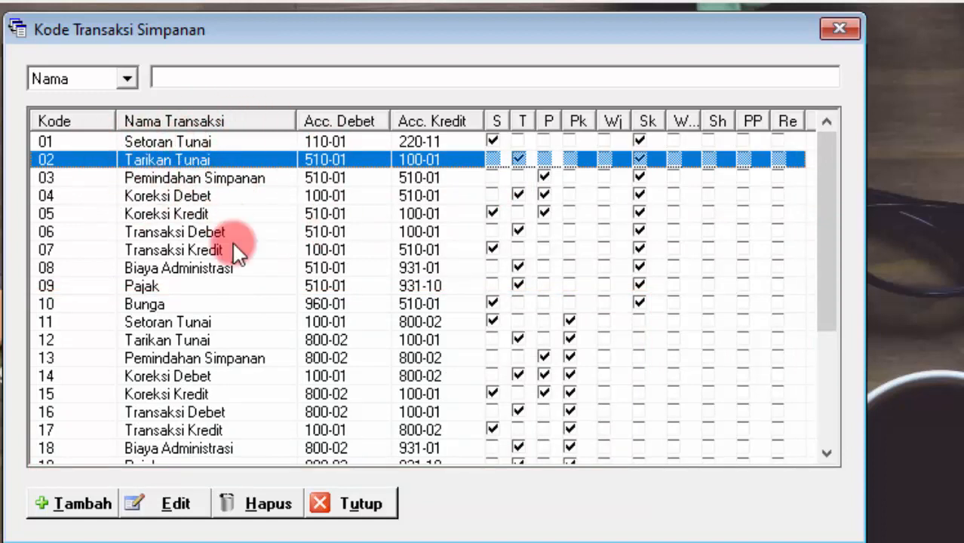
{"action": "left_click", "coordinate": [172, 142]}
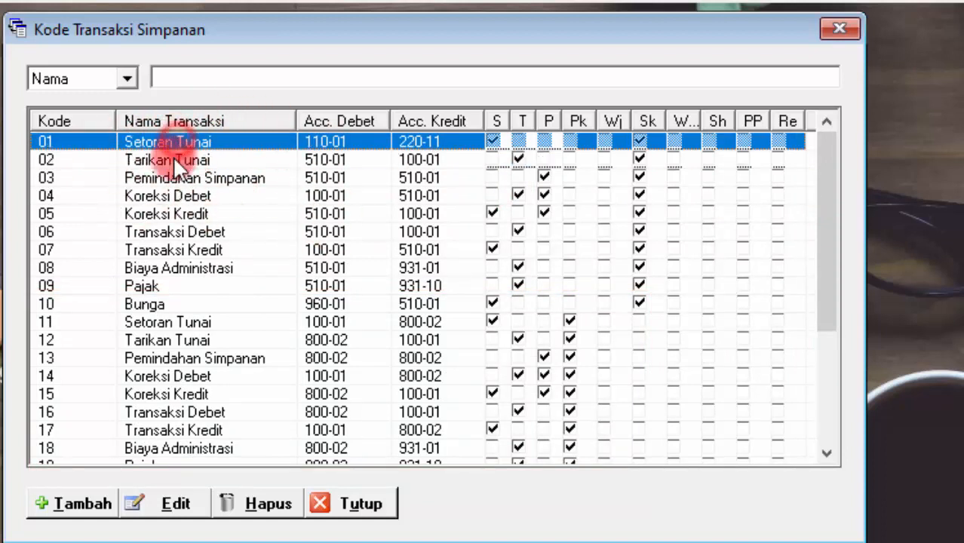
Edit transaction code 02 Tarikan Tunai and choose 220-11 SIMPANAN SUKARELA as its debit account
{"action": "left_click", "coordinate": [174, 163]}
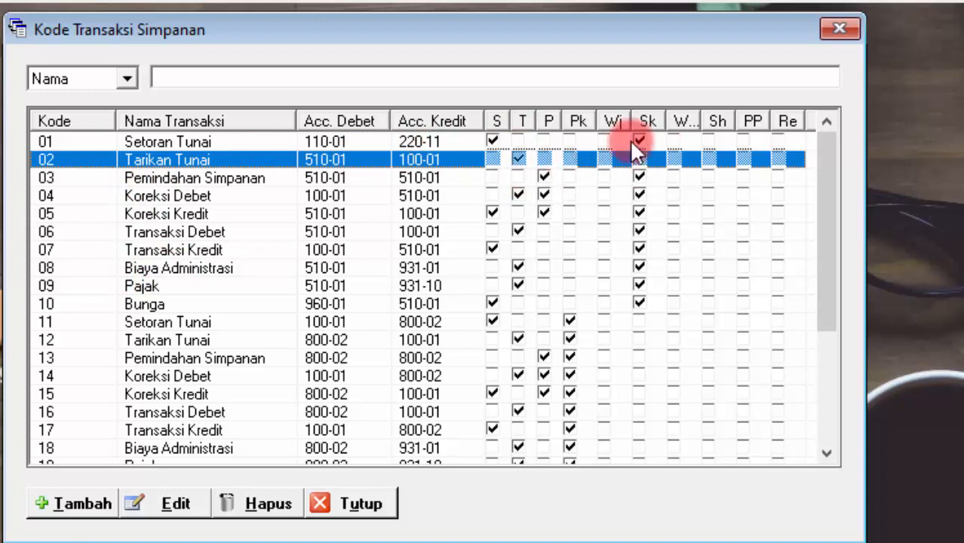
{"action": "left_click", "coordinate": [519, 157]}
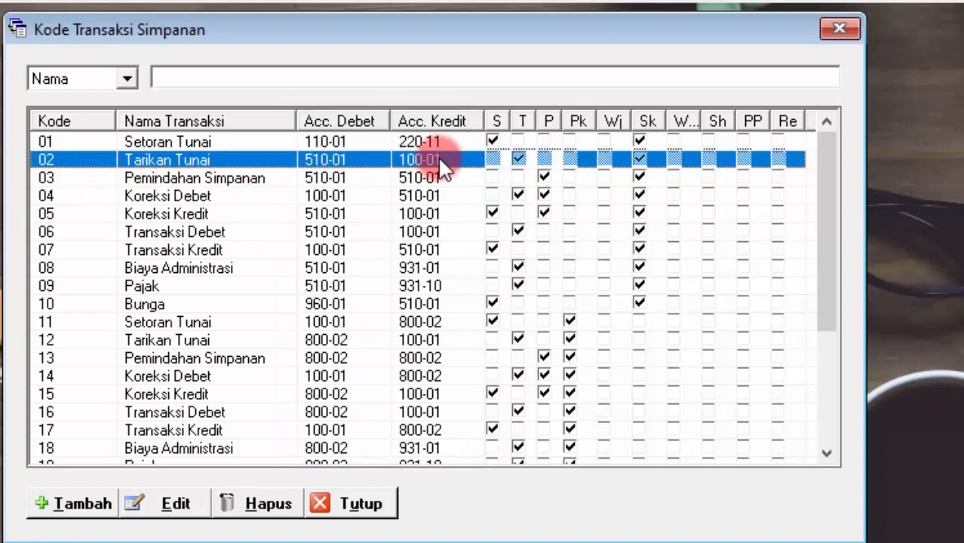
{"action": "left_click", "coordinate": [175, 504]}
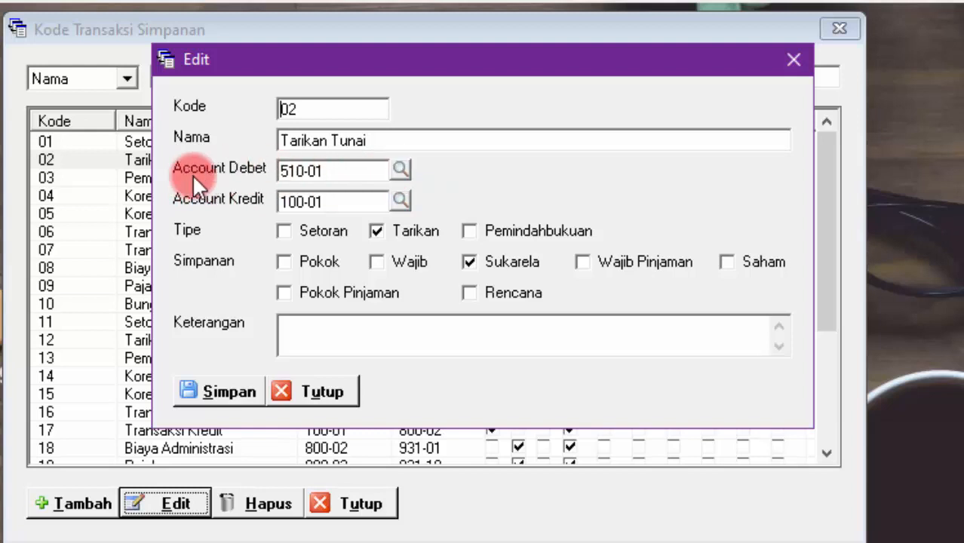
{"action": "left_click", "coordinate": [402, 170]}
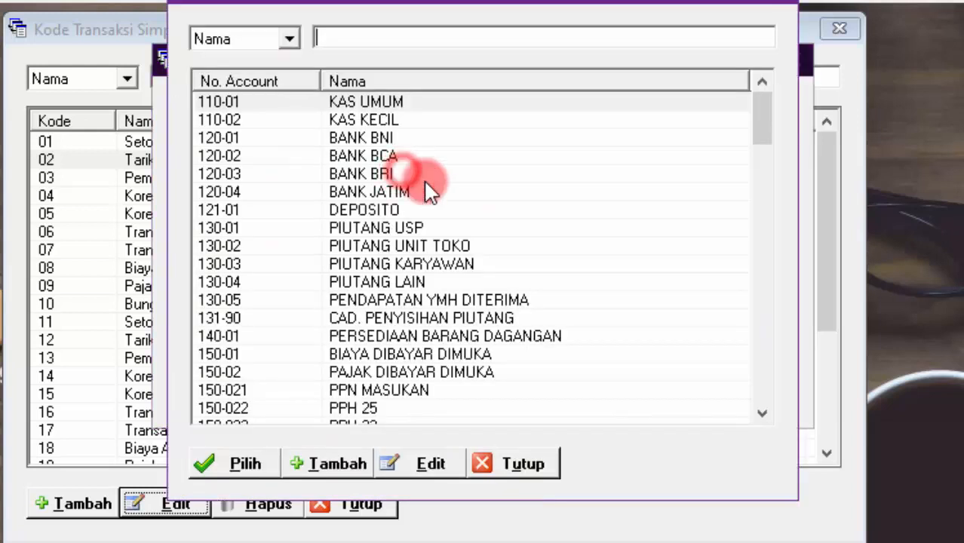
{"action": "left_click_drag", "start_coordinate": [762, 98], "coordinate": [765, 191]}
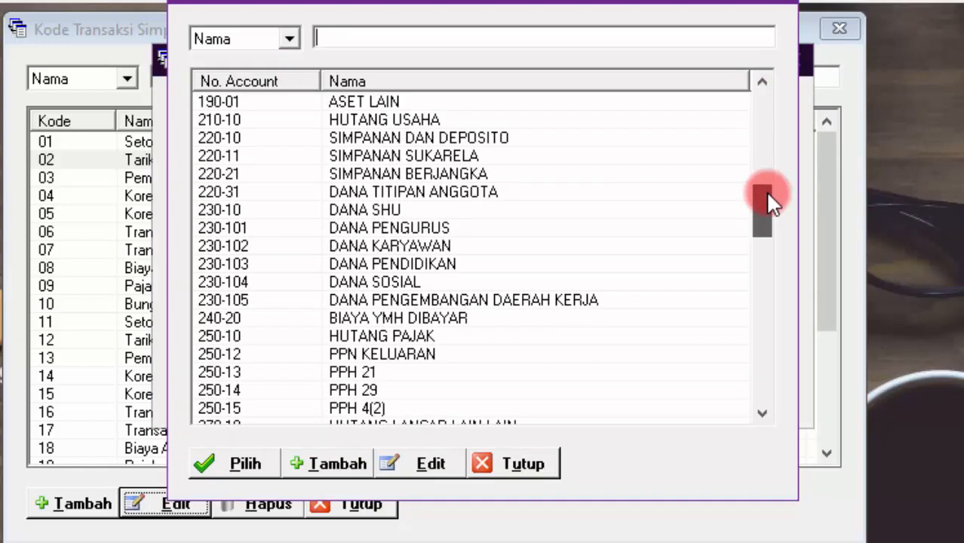
{"action": "left_click", "coordinate": [387, 156]}
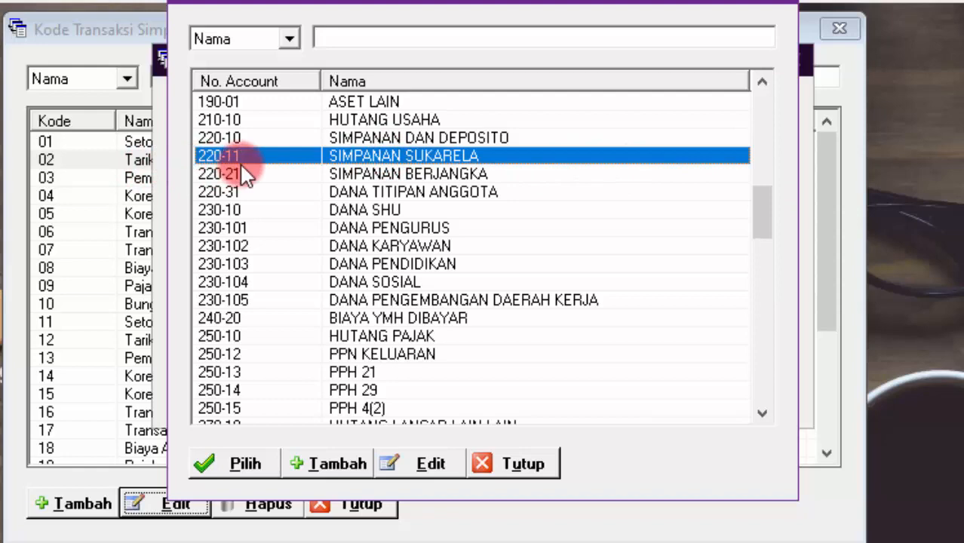
{"action": "left_click", "coordinate": [239, 474]}
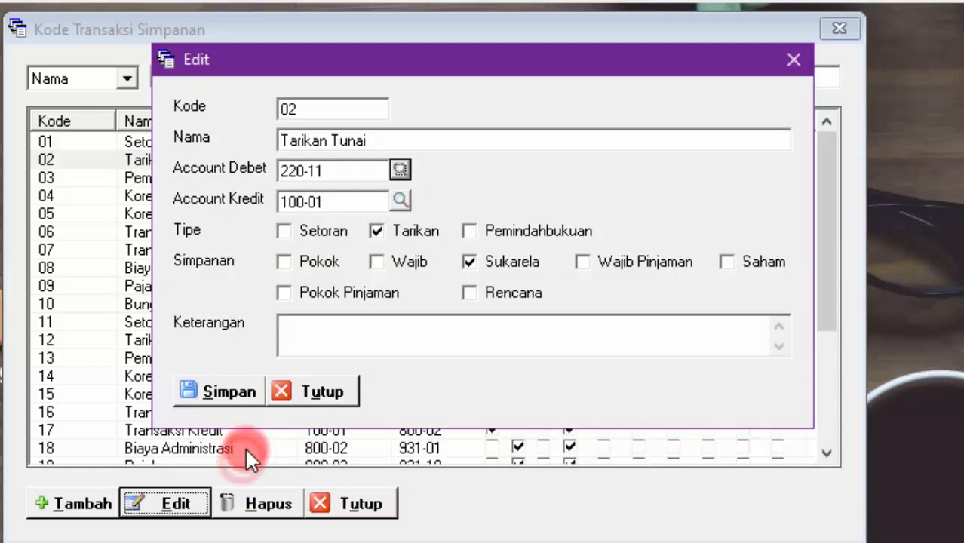
Choose 110-01 KAS UMUM as the credit account of code 02 Tarikan Tunai and save the edited code
{"action": "left_click", "coordinate": [402, 200]}
{"action": "left_click", "coordinate": [361, 103]}
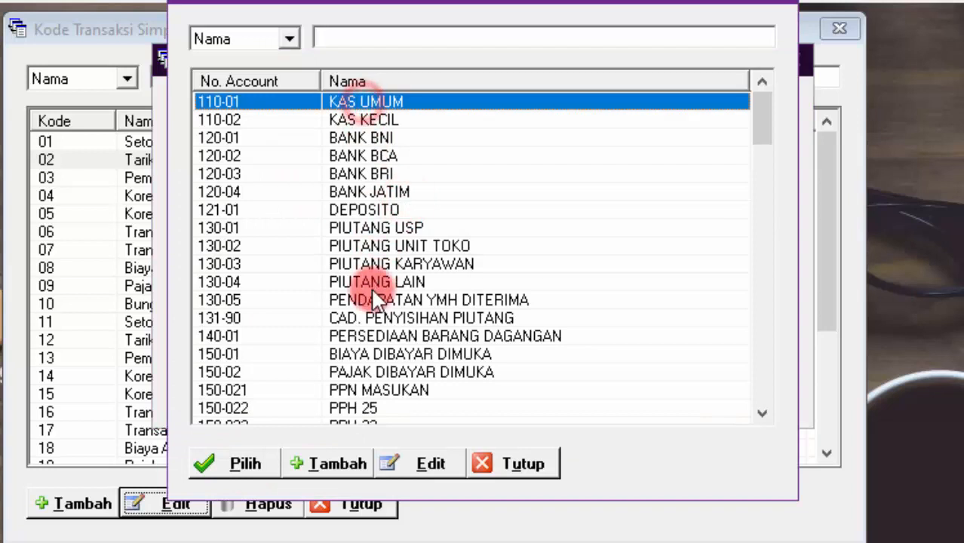
{"action": "left_click", "coordinate": [252, 462]}
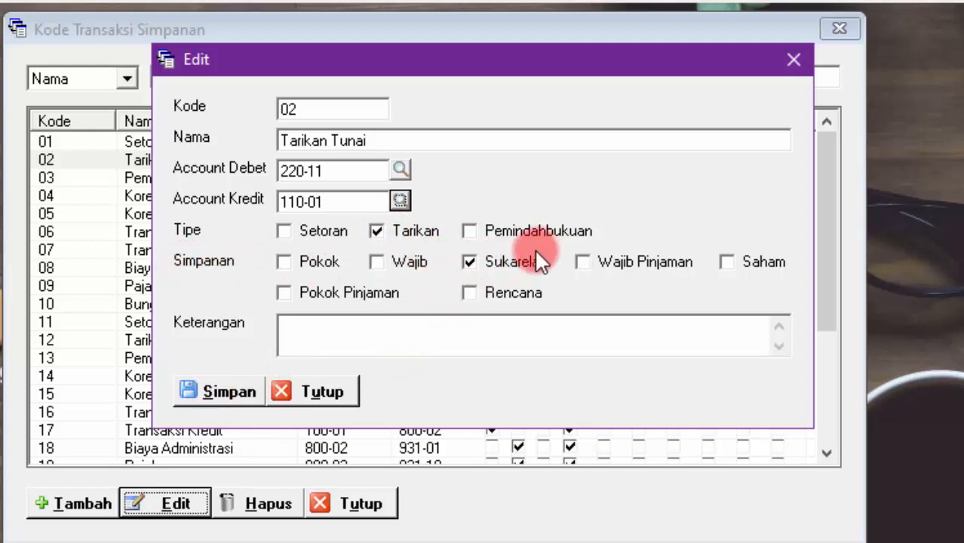
{"action": "left_click", "coordinate": [235, 385]}
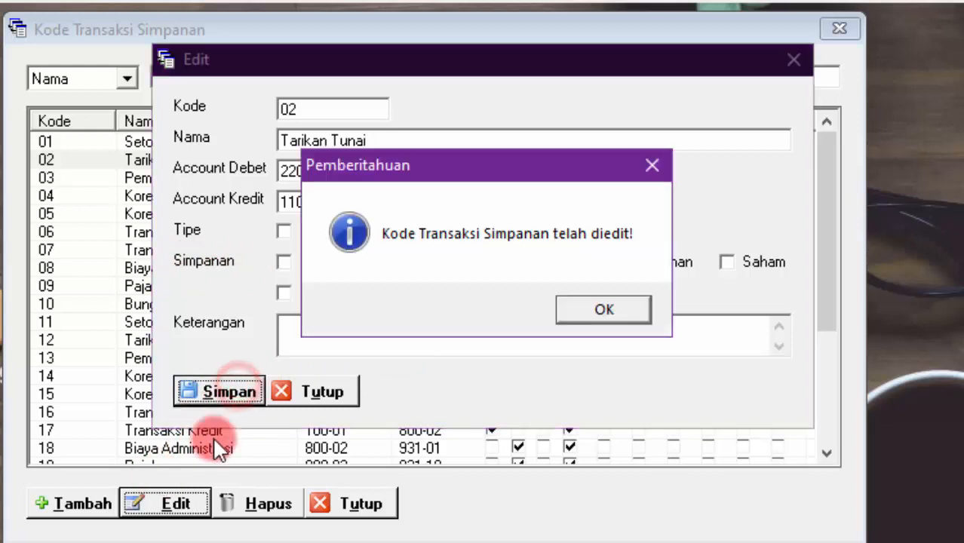
Edit transaction code 03 Pemindahan Simpanan and choose 220-11 SIMPANAN SUKARELA as its debit account
{"action": "left_click", "coordinate": [604, 311]}
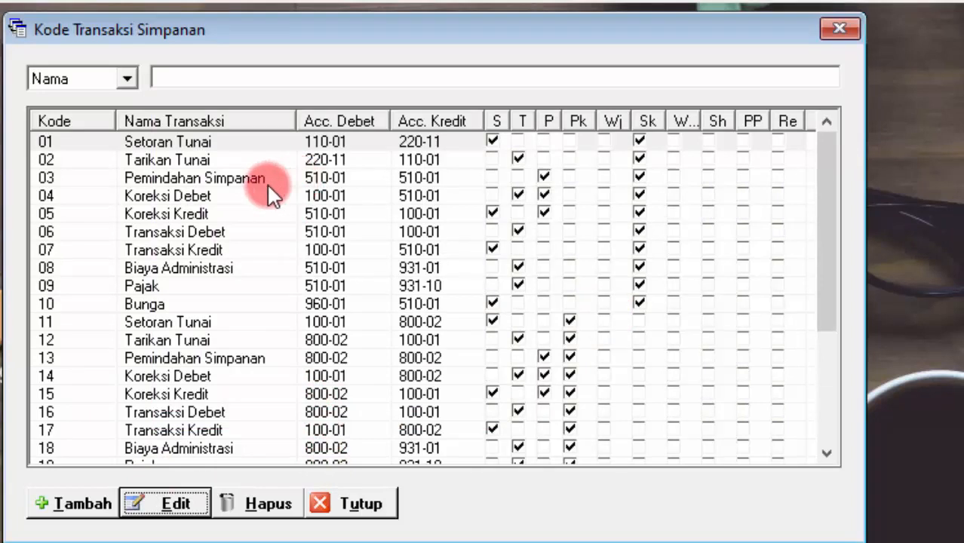
{"action": "left_click", "coordinate": [224, 182]}
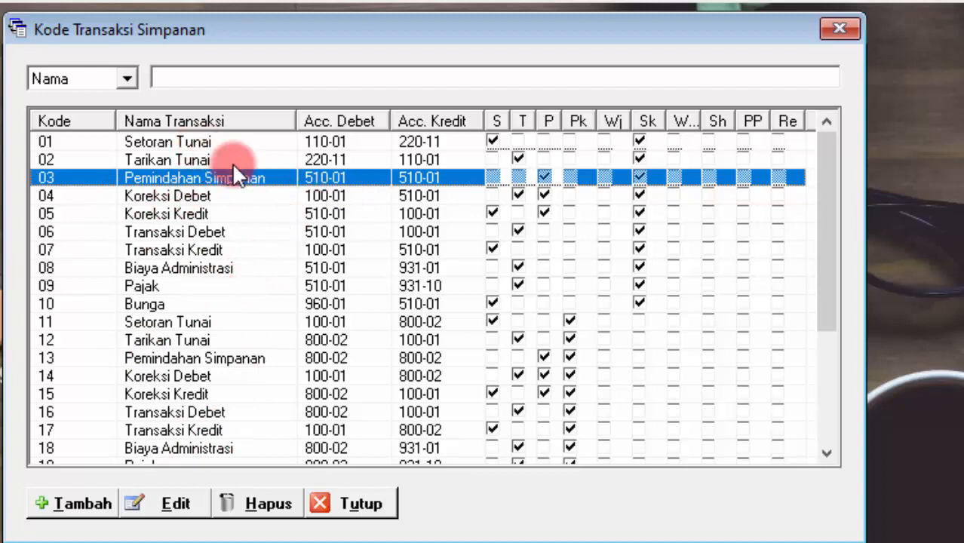
{"action": "left_click", "coordinate": [179, 504]}
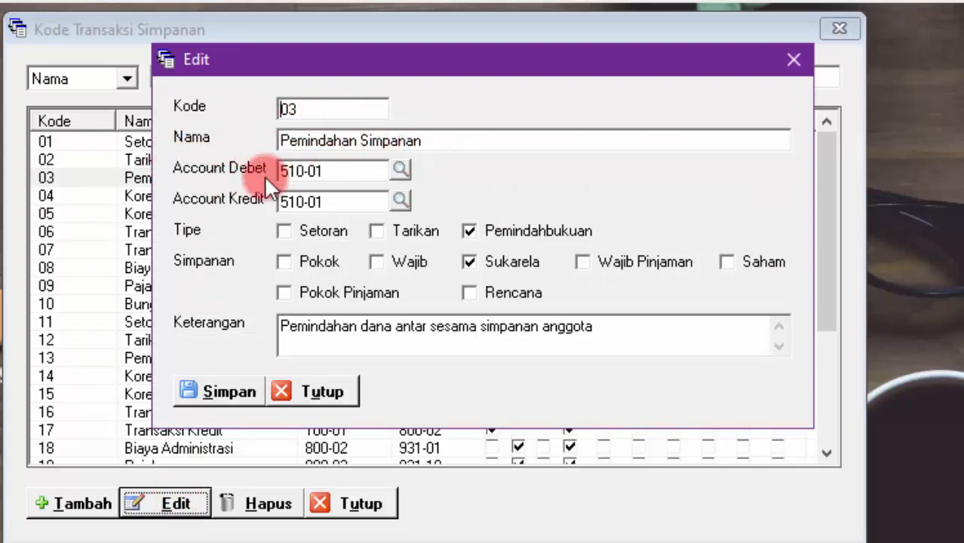
{"action": "left_click", "coordinate": [400, 170]}
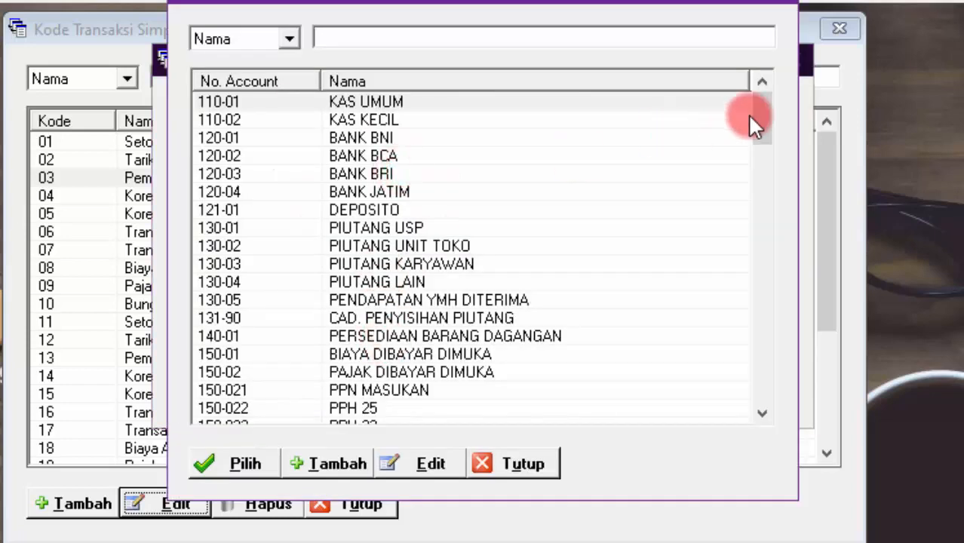
{"action": "left_click_drag", "start_coordinate": [765, 101], "coordinate": [759, 194]}
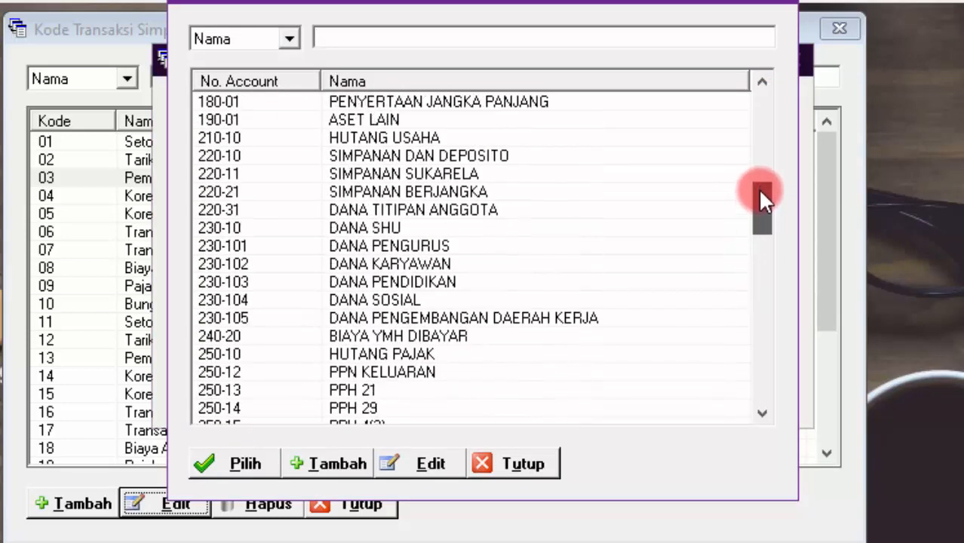
{"action": "left_click", "coordinate": [436, 173]}
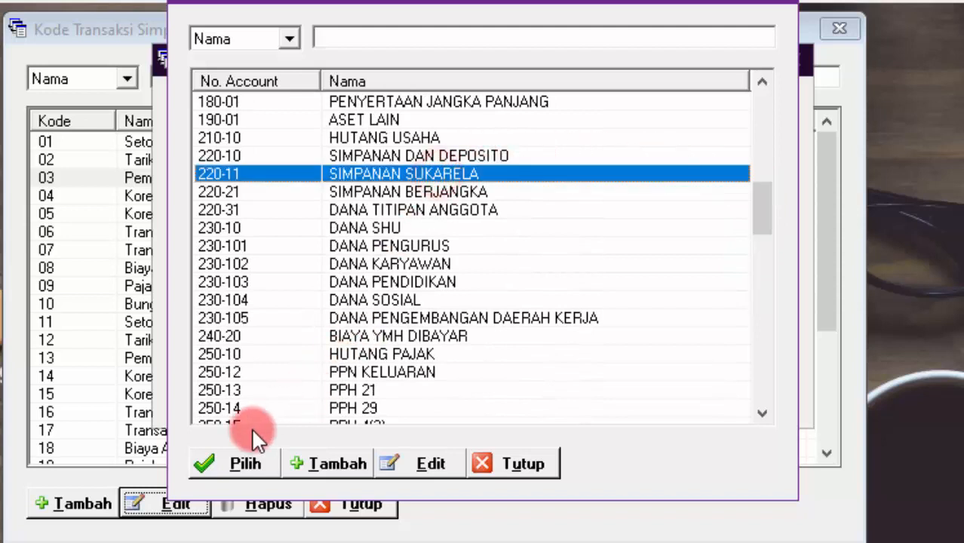
{"action": "left_click", "coordinate": [229, 462]}
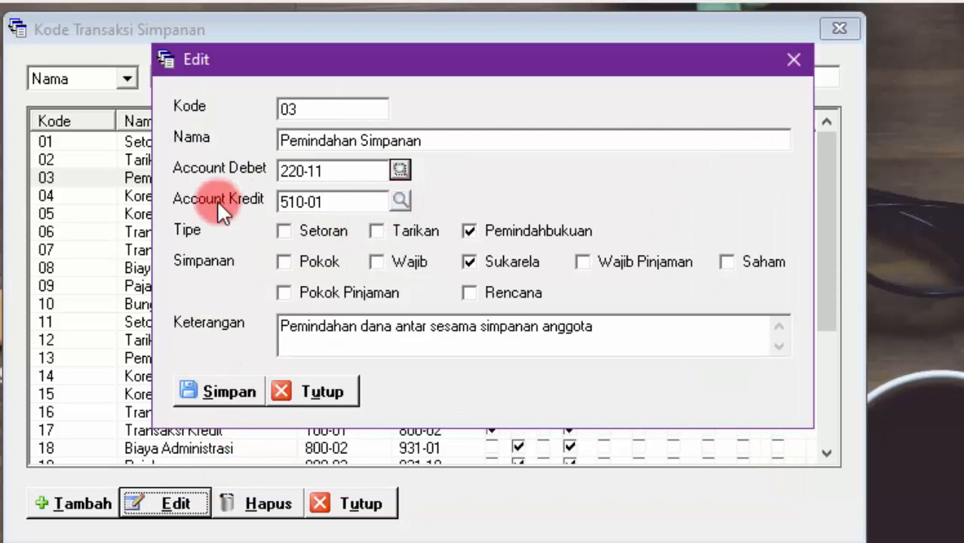
Choose 220-11 SIMPANAN SUKARELA as the credit account of code 03 Pemindahan Simpanan and save the edited code
{"action": "left_click", "coordinate": [403, 198]}
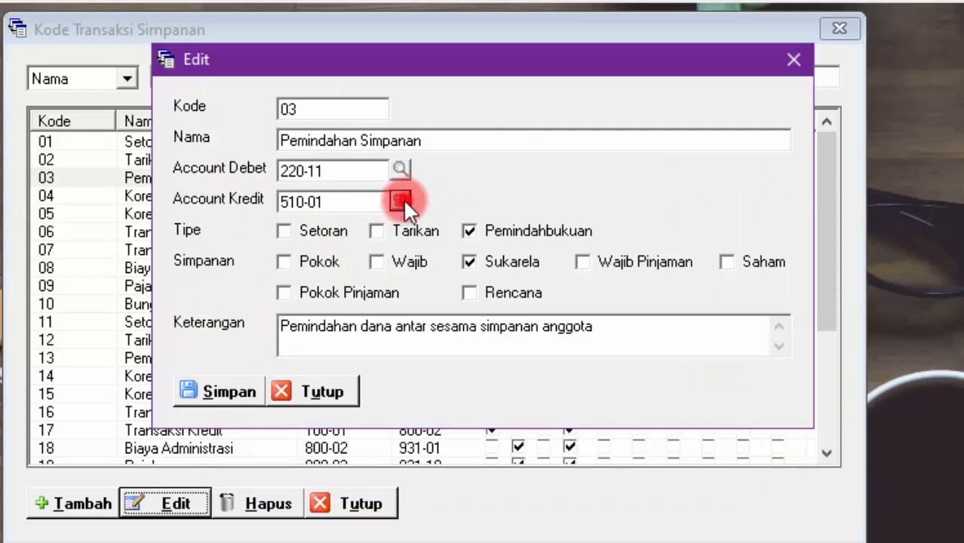
{"action": "left_click_drag", "start_coordinate": [761, 99], "coordinate": [758, 202]}
{"action": "left_click", "coordinate": [474, 139]}
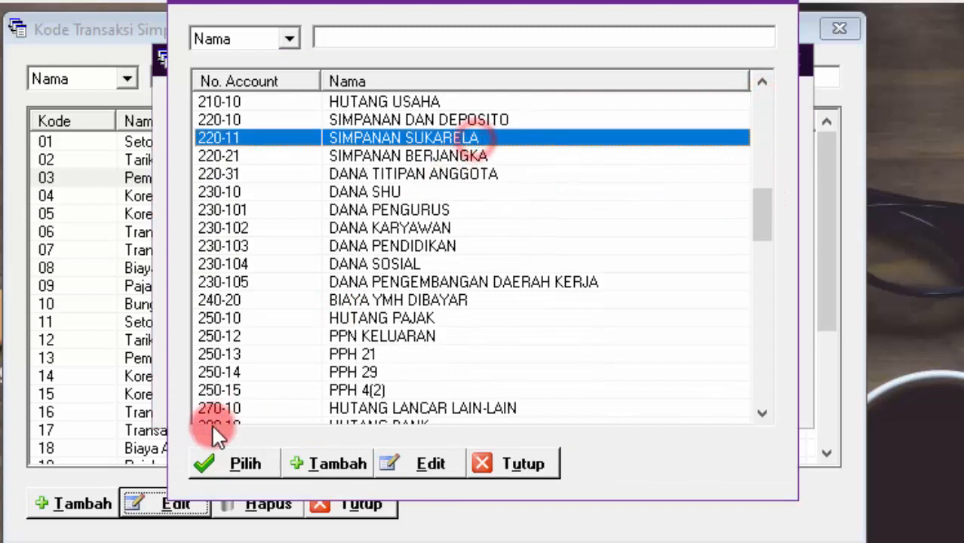
{"action": "left_click", "coordinate": [213, 455]}
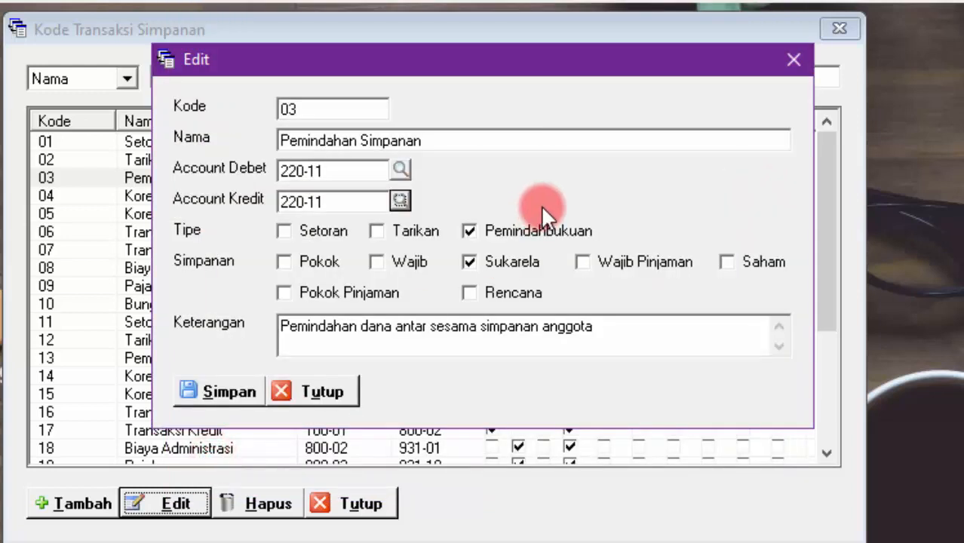
{"action": "left_click", "coordinate": [228, 390]}
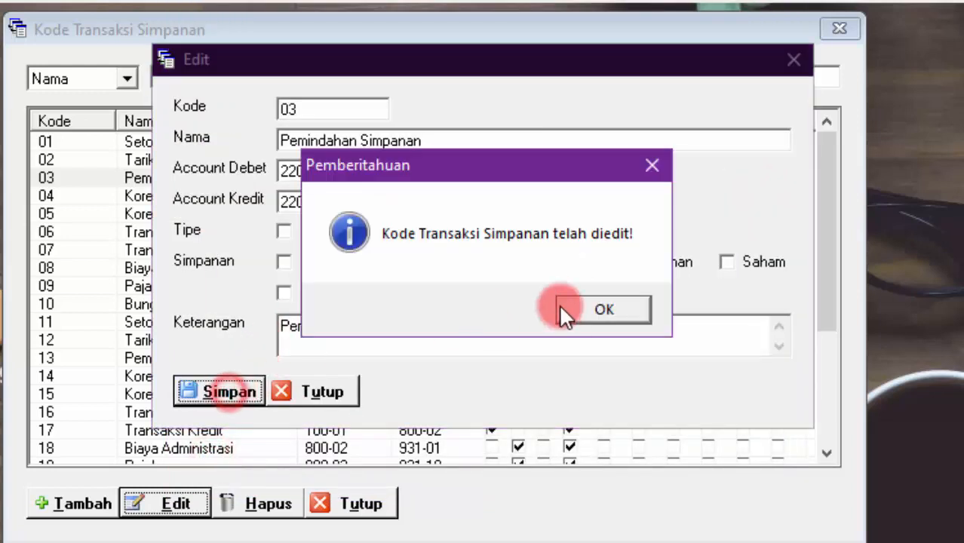
{"action": "left_click", "coordinate": [604, 310]}
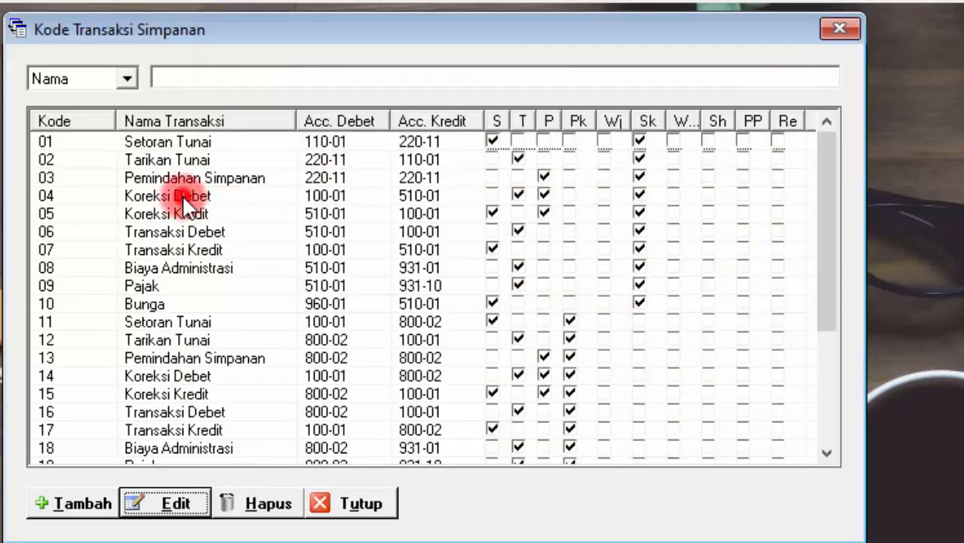
Edit transaction code 04 Koreksi Debet of the voluntary savings and choose 110-01 KAS UMUM as its debit account
{"action": "left_click", "coordinate": [183, 195]}
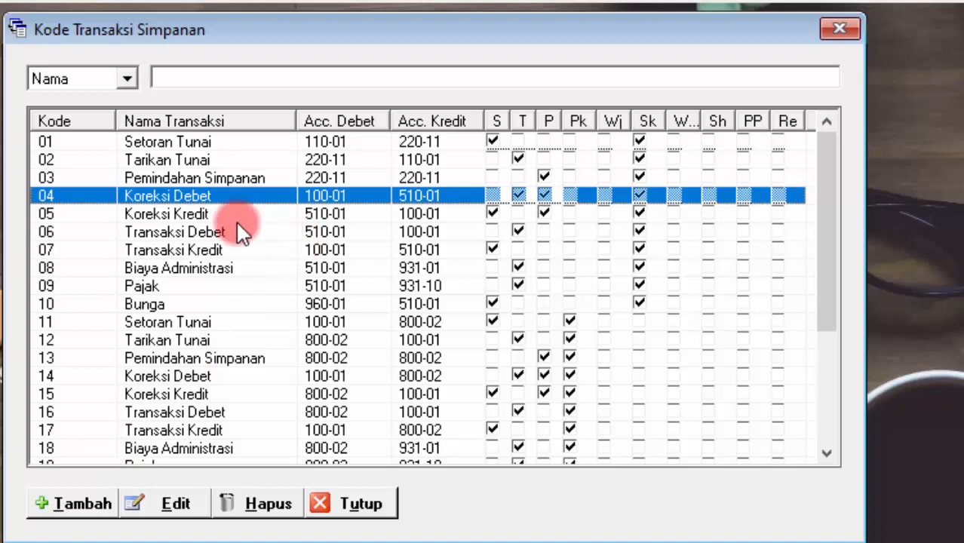
{"action": "left_click", "coordinate": [45, 199]}
{"action": "left_click", "coordinate": [185, 498]}
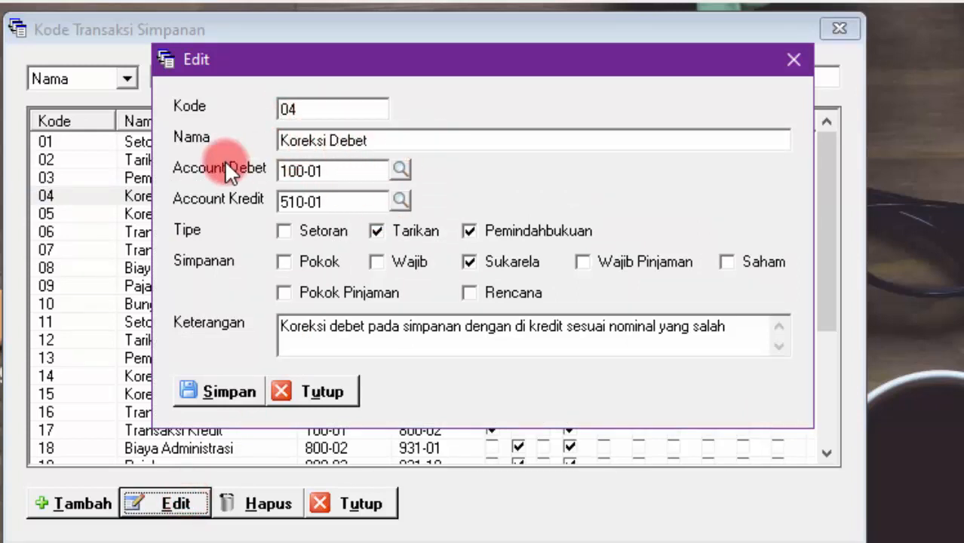
{"action": "left_click", "coordinate": [405, 167]}
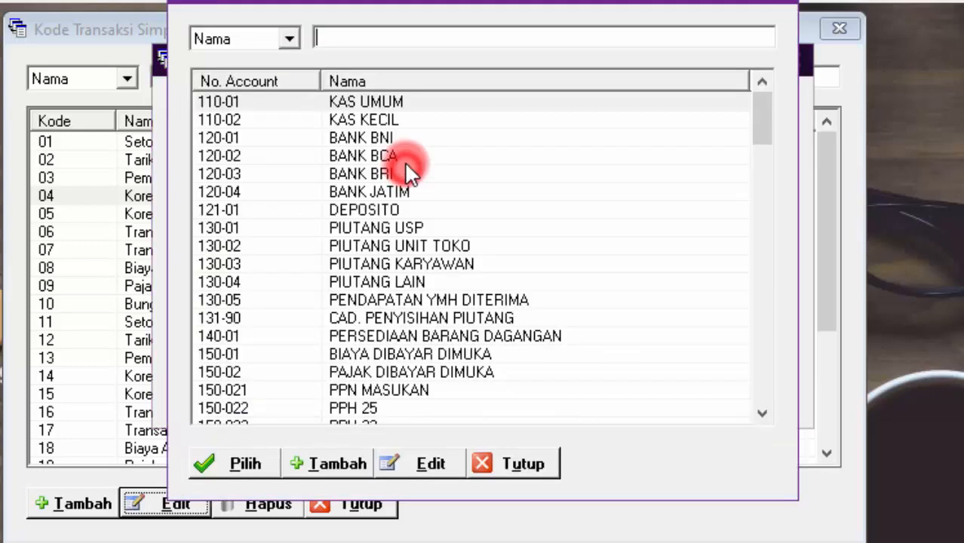
{"action": "left_click", "coordinate": [368, 99]}
{"action": "left_click", "coordinate": [242, 463]}
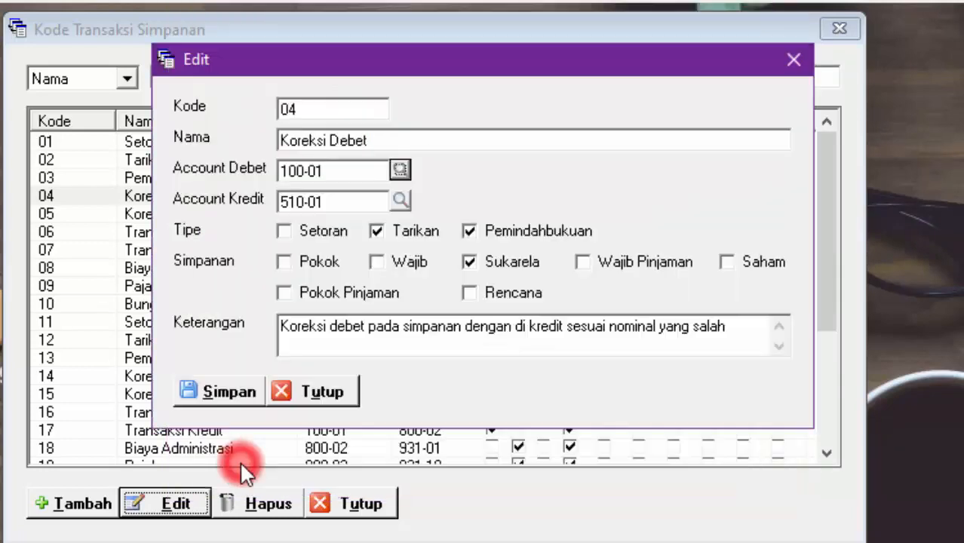
Choose 220-11 SIMPANAN SUKARELA as the credit account of code 04 Koreksi Debet
{"action": "left_click", "coordinate": [399, 198]}
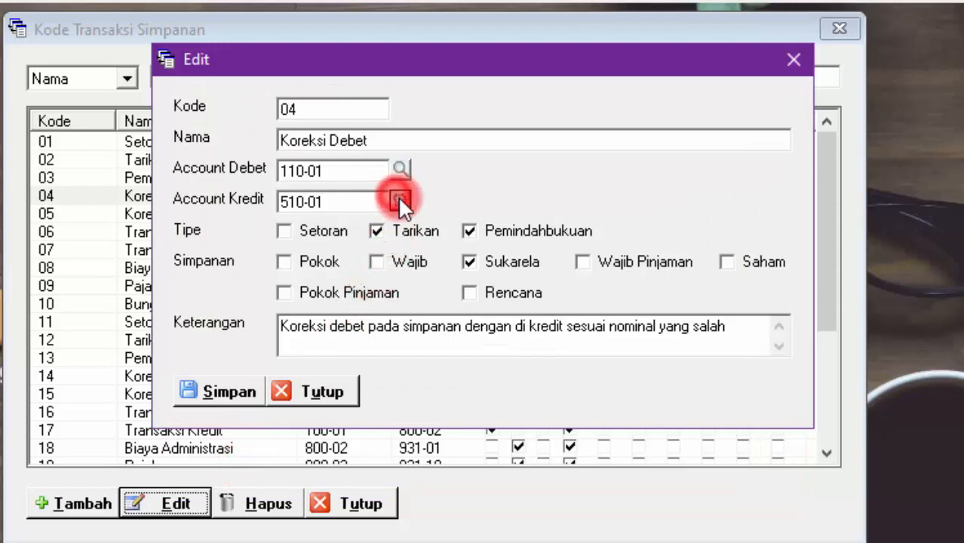
{"action": "left_click_drag", "start_coordinate": [763, 107], "coordinate": [758, 209]}
{"action": "left_click", "coordinate": [475, 120]}
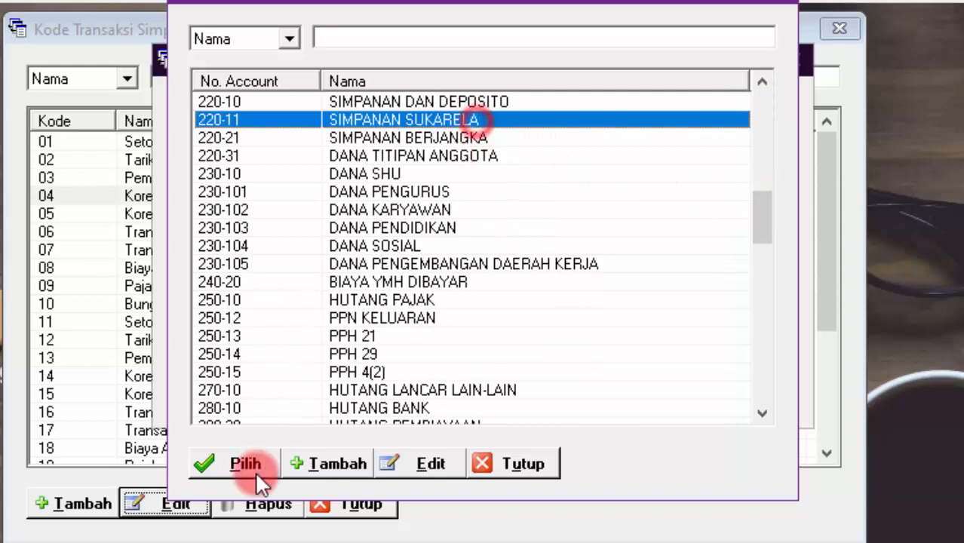
{"action": "left_click", "coordinate": [229, 466]}
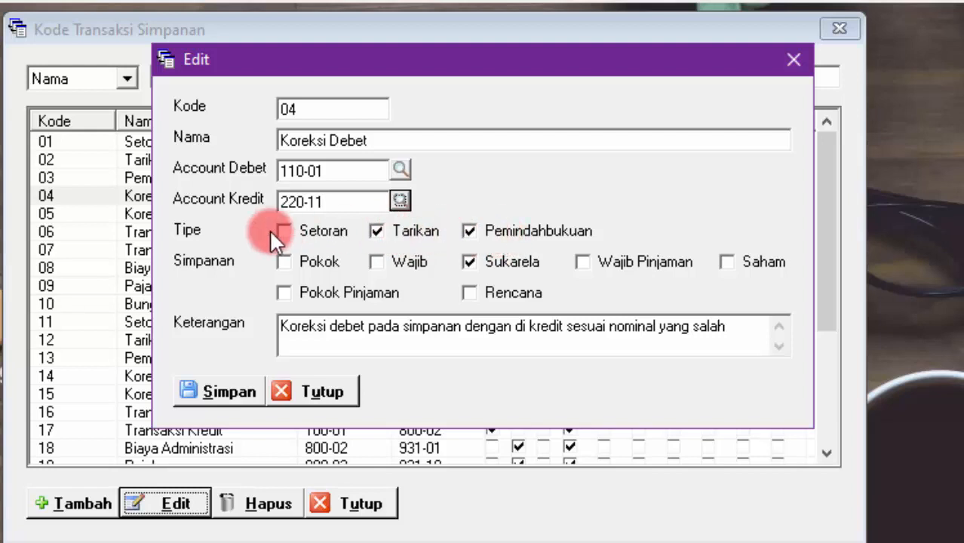
Replace the type Tarikan with Setoran for code 04 Koreksi Debet and save the edited code
{"action": "left_click", "coordinate": [380, 234]}
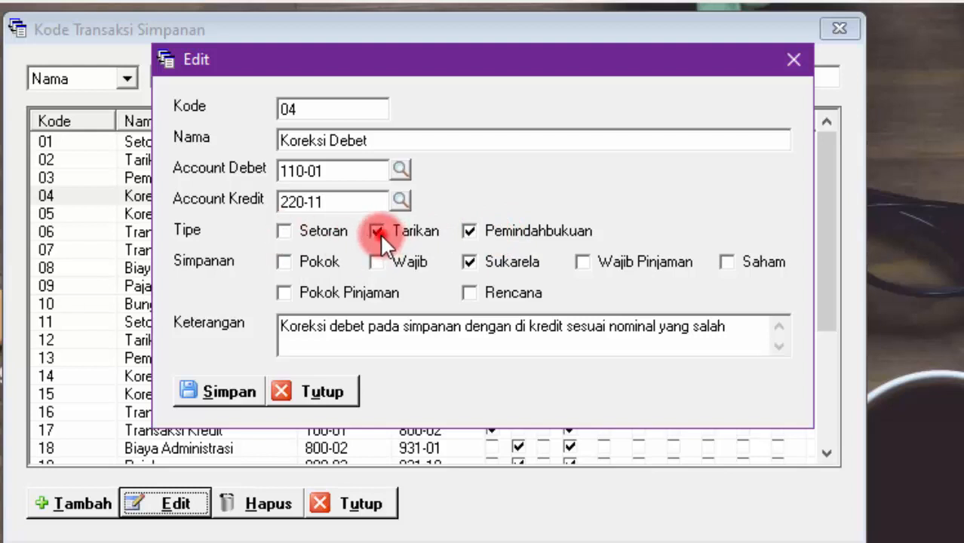
{"action": "left_click", "coordinate": [287, 232]}
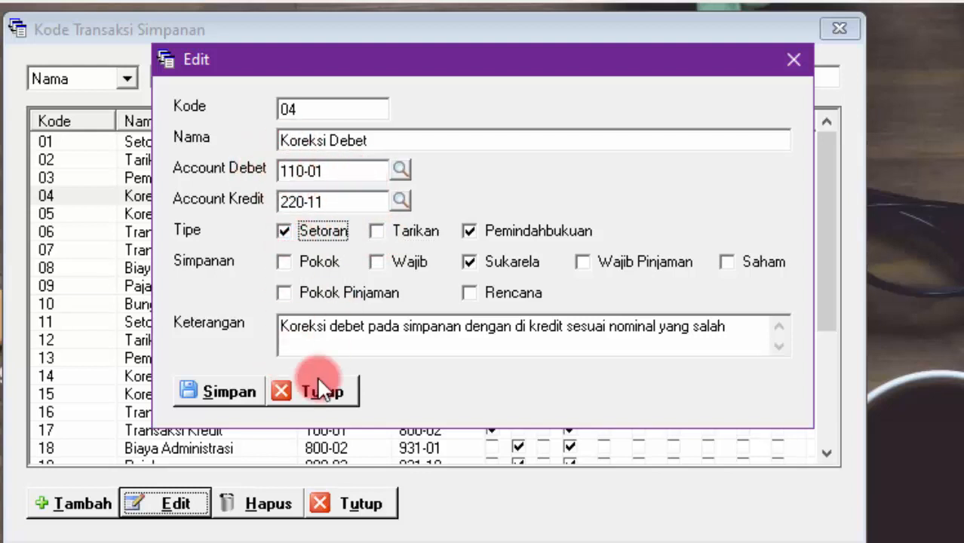
{"action": "left_click", "coordinate": [223, 391]}
{"action": "left_click", "coordinate": [577, 314]}
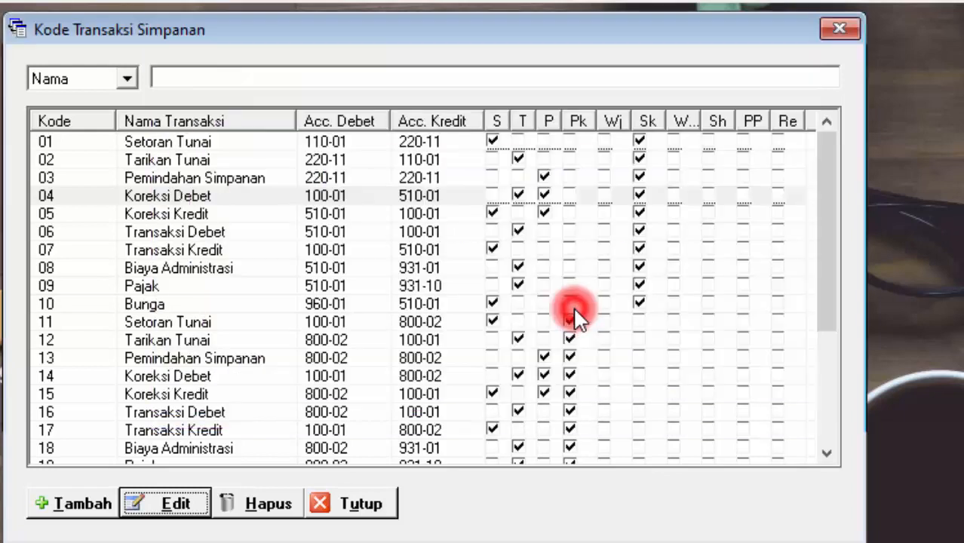
Edit transaction code 05 Koreksi Kredit and replace its type Setoran with Tarikan
{"action": "left_click", "coordinate": [172, 214]}
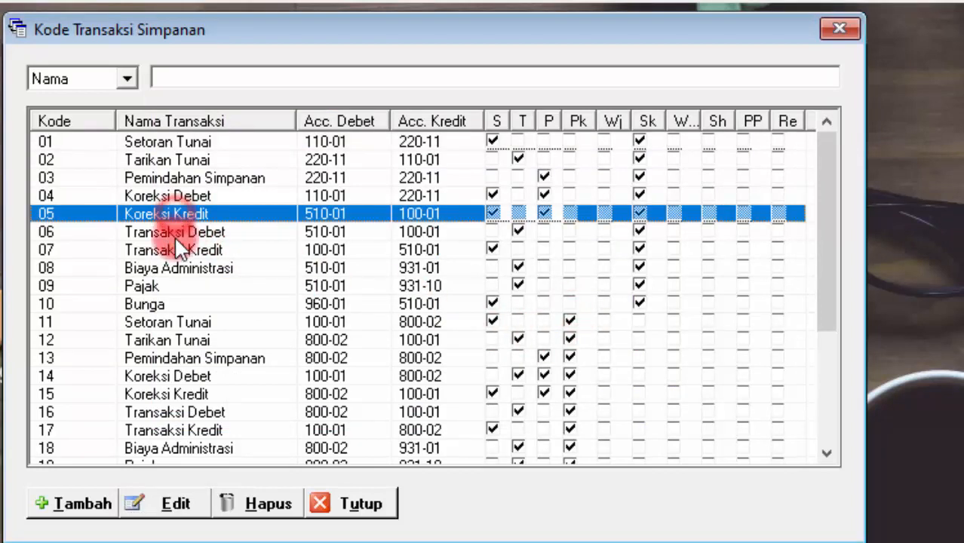
{"action": "left_click", "coordinate": [174, 498]}
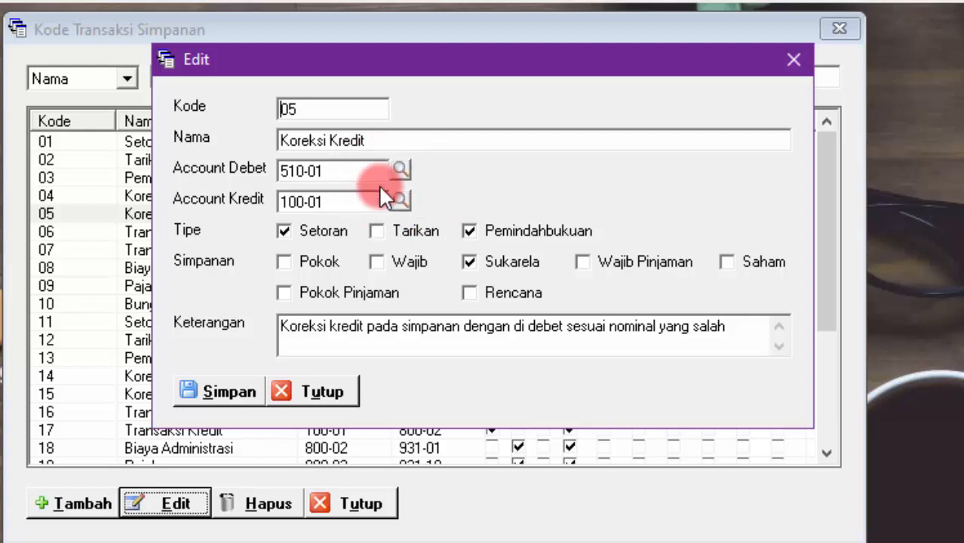
{"action": "left_click", "coordinate": [283, 231]}
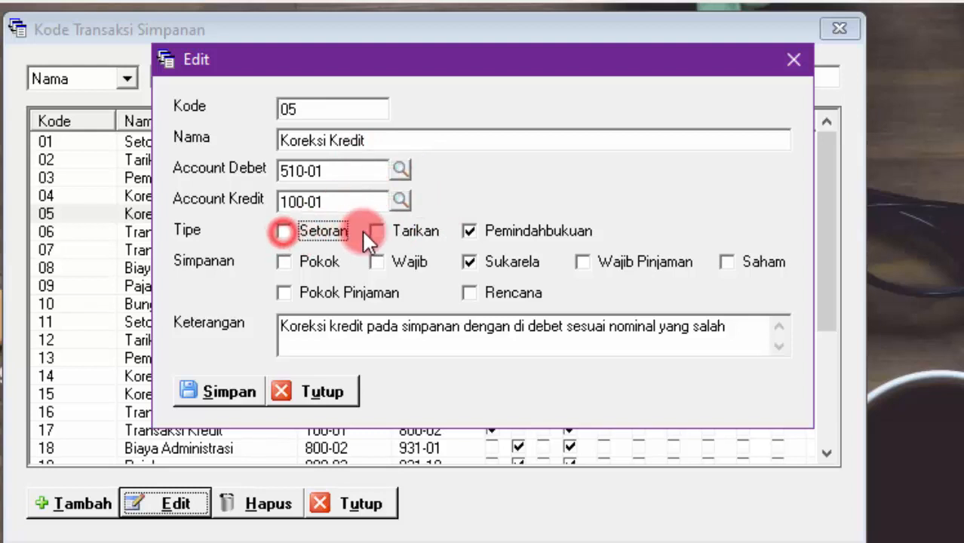
{"action": "left_click", "coordinate": [378, 231]}
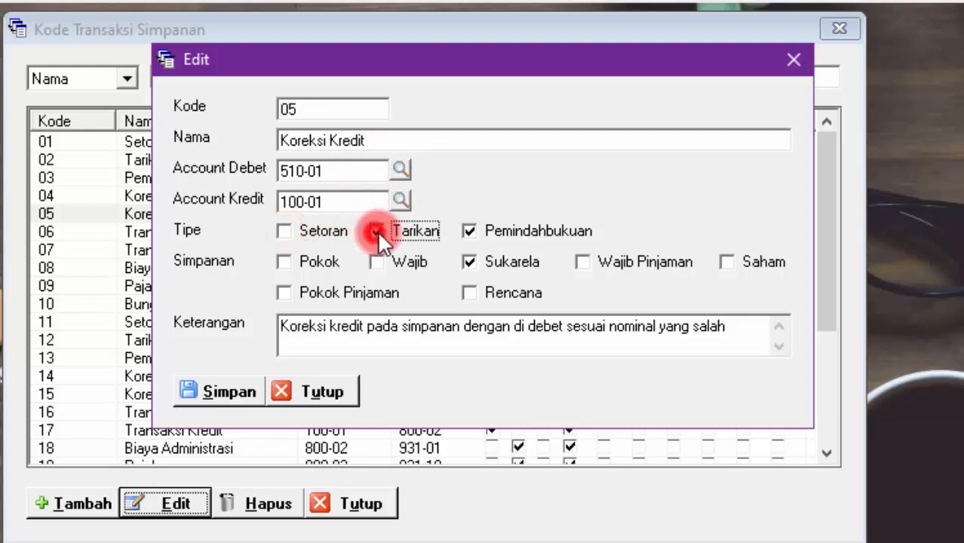
Choose 220-11 SIMPANAN SUKARELA as the debit account of code 05 Koreksi Kredit
{"action": "left_click", "coordinate": [405, 167]}
{"action": "left_click_drag", "start_coordinate": [767, 117], "coordinate": [766, 197]}
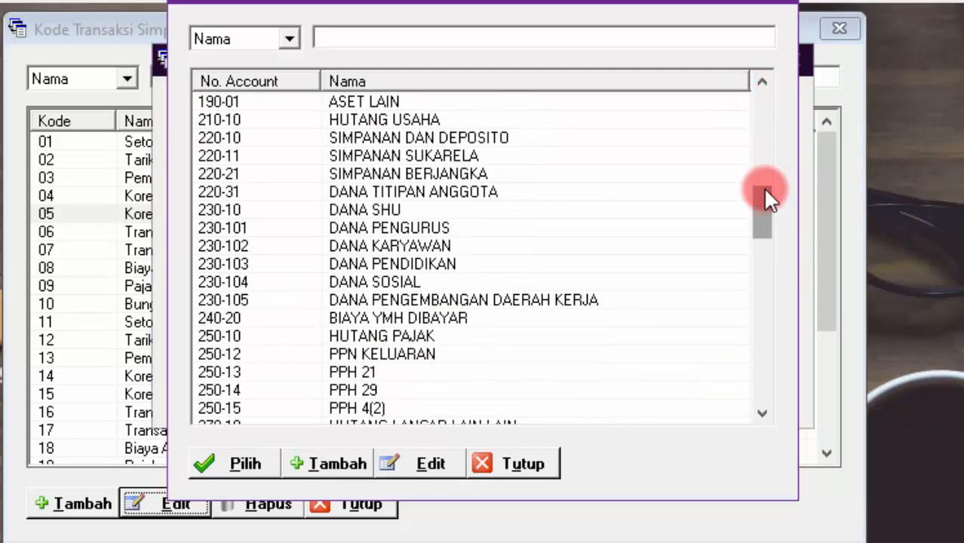
{"action": "left_click", "coordinate": [461, 156]}
{"action": "left_click", "coordinate": [261, 454]}
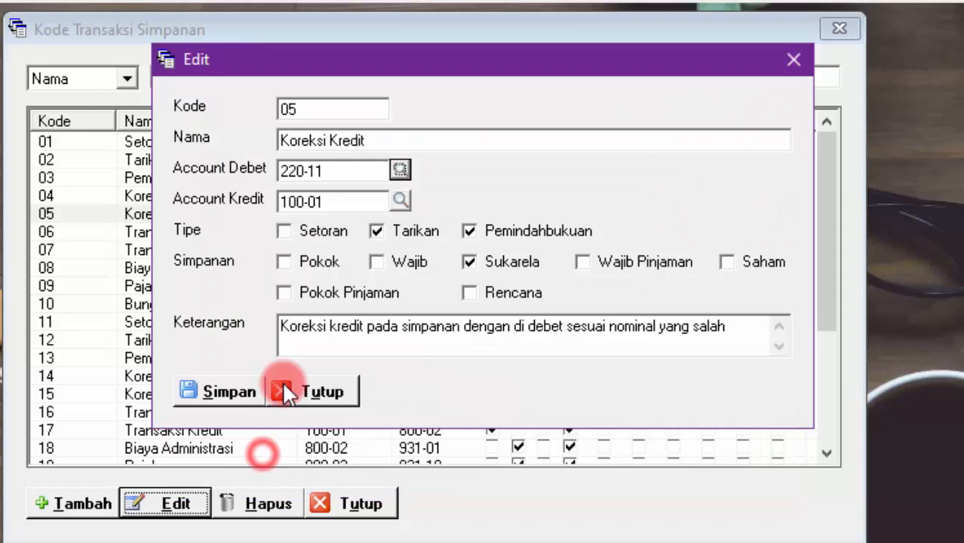
Choose 110-01 KAS UMUM as the credit account of code 05 Koreksi Kredit and save the edited code
{"action": "left_click", "coordinate": [398, 201]}
{"action": "left_click", "coordinate": [326, 105]}
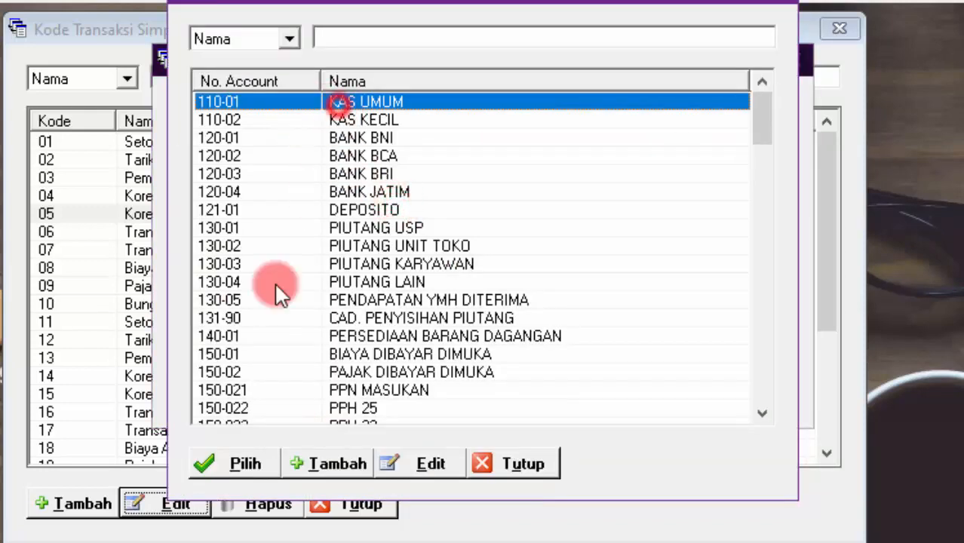
{"action": "left_click", "coordinate": [246, 456]}
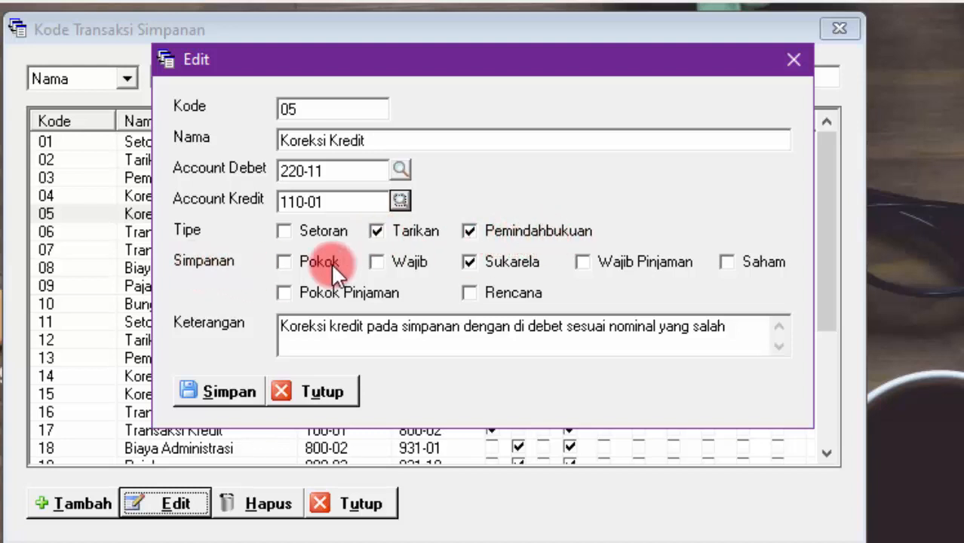
{"action": "left_click", "coordinate": [232, 400]}
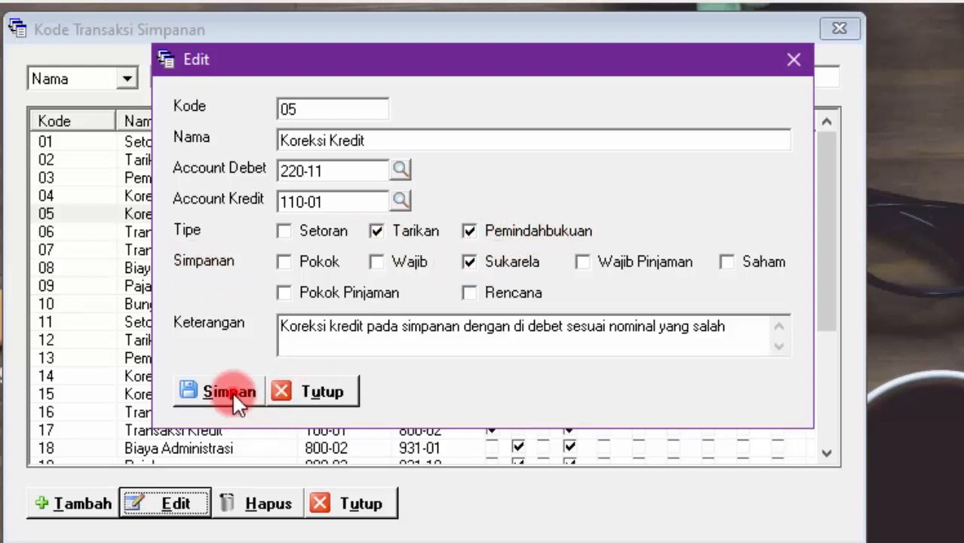
{"action": "left_click", "coordinate": [596, 309]}
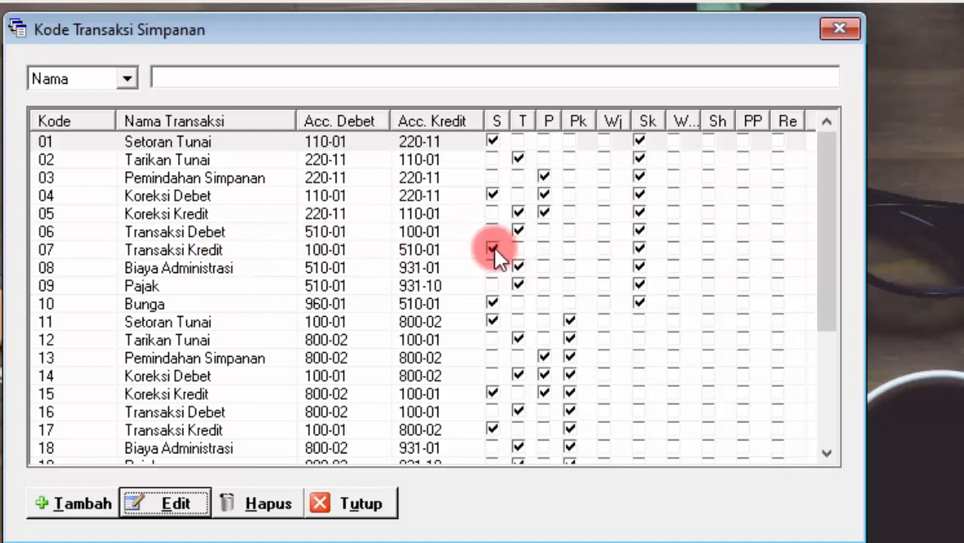
Edit transaction code 06 Transaksi Debet and choose 220-11 SIMPANAN SUKARELA as its debit account
{"action": "left_click", "coordinate": [189, 227]}
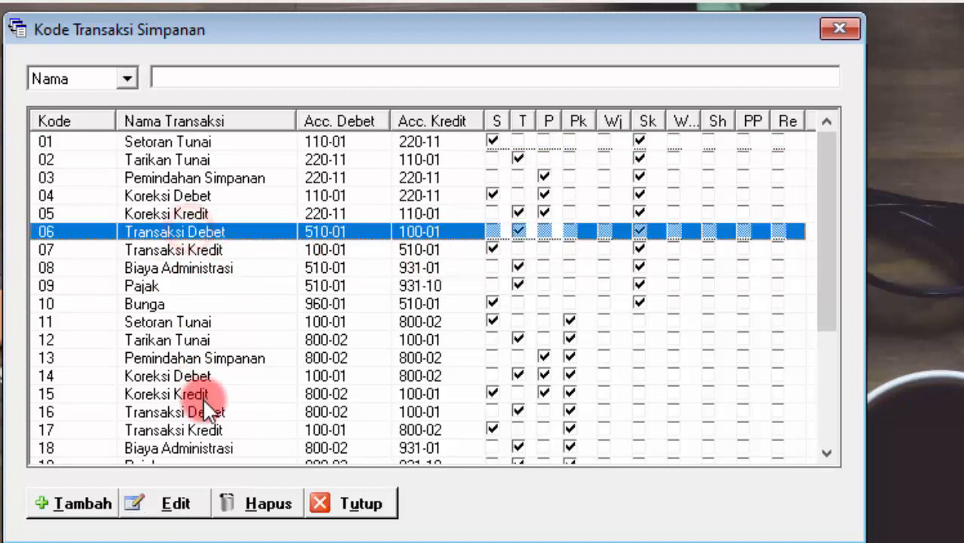
{"action": "left_click", "coordinate": [187, 498]}
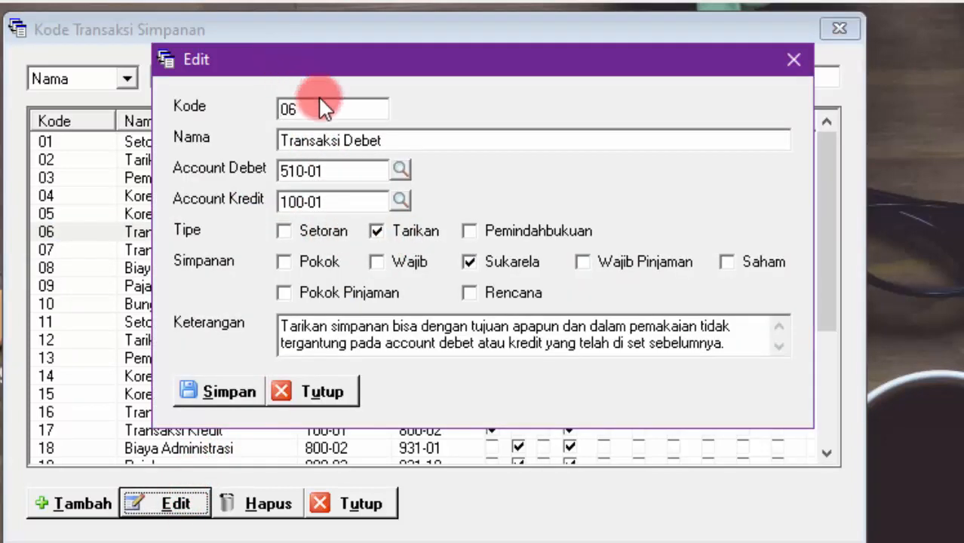
{"action": "left_click_drag", "start_coordinate": [297, 52], "coordinate": [373, 58]}
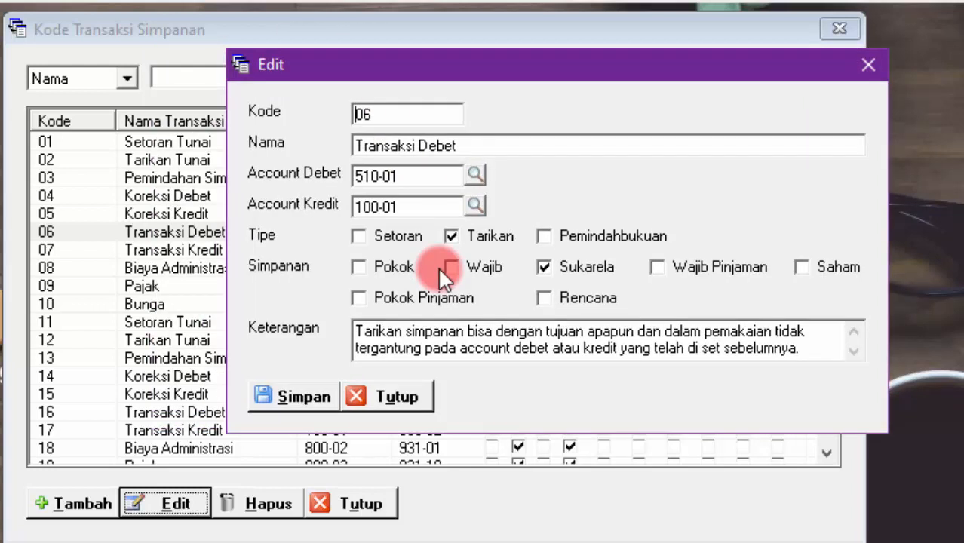
{"action": "left_click", "coordinate": [475, 174]}
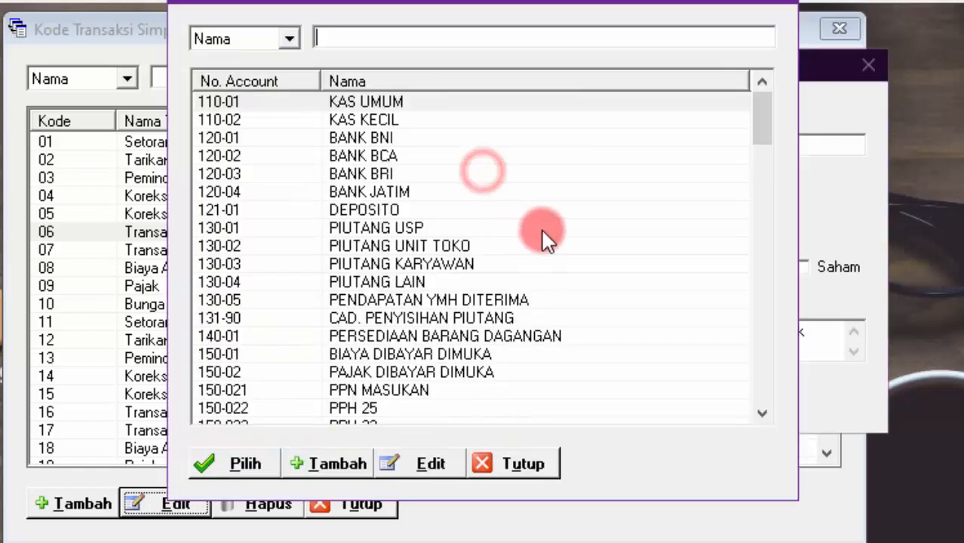
{"action": "left_click_drag", "start_coordinate": [761, 110], "coordinate": [757, 202]}
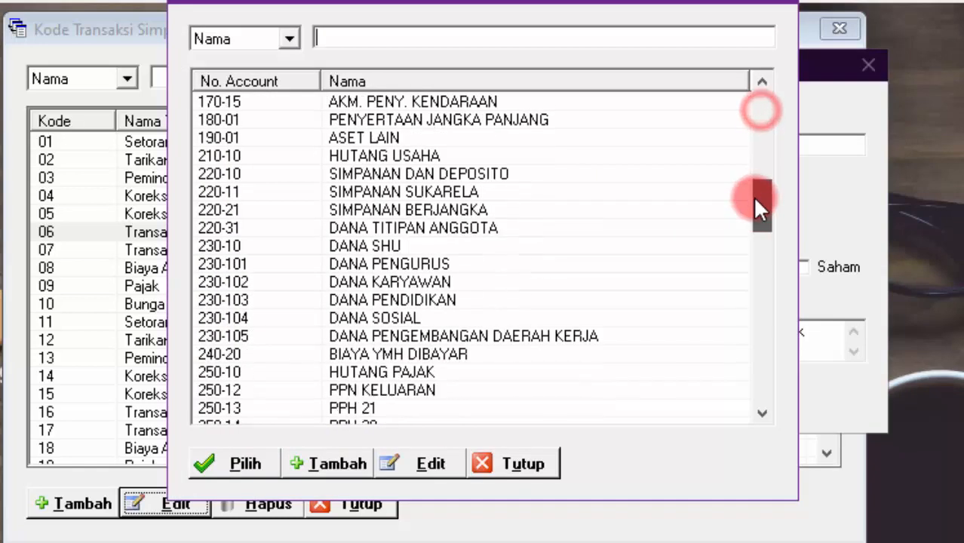
{"action": "left_click", "coordinate": [454, 197]}
{"action": "left_click", "coordinate": [243, 465]}
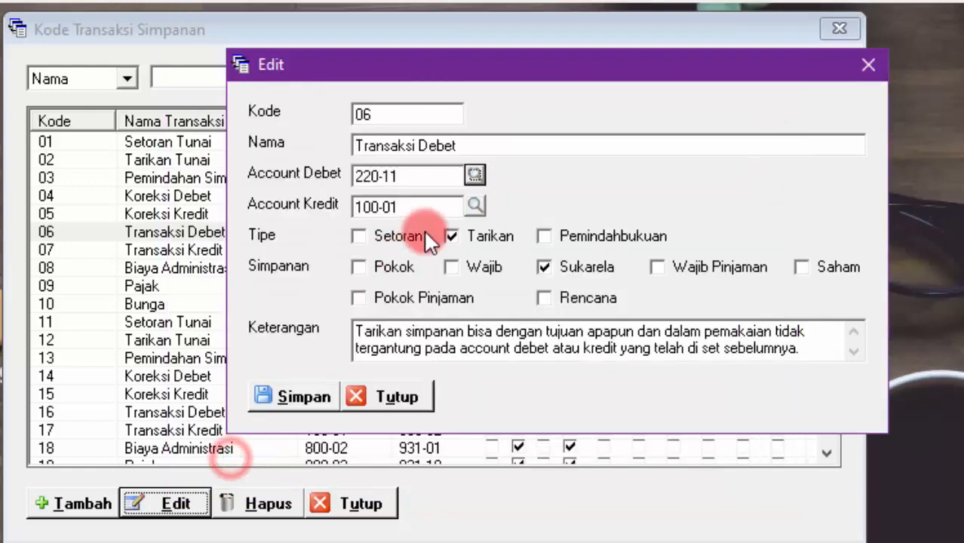
Choose 110-01 KAS UMUM as the credit account of code 06 Transaksi Debet and save the edited code
{"action": "left_click", "coordinate": [477, 203]}
{"action": "left_click", "coordinate": [385, 101]}
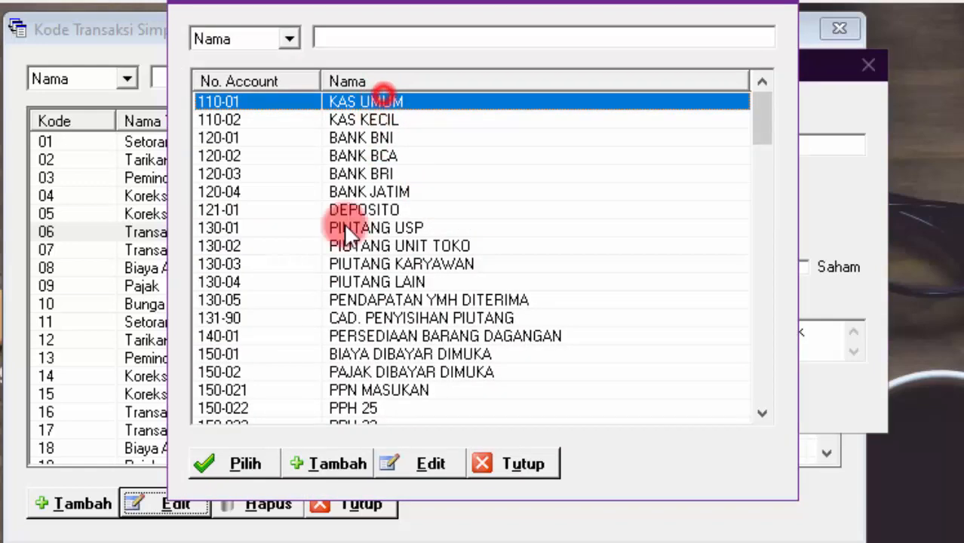
{"action": "left_click", "coordinate": [242, 463]}
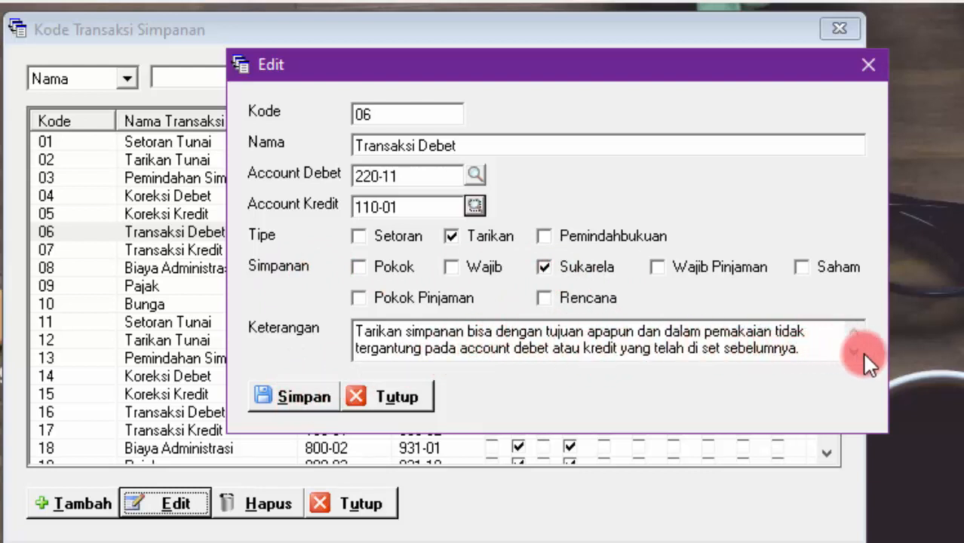
{"action": "left_click", "coordinate": [287, 389]}
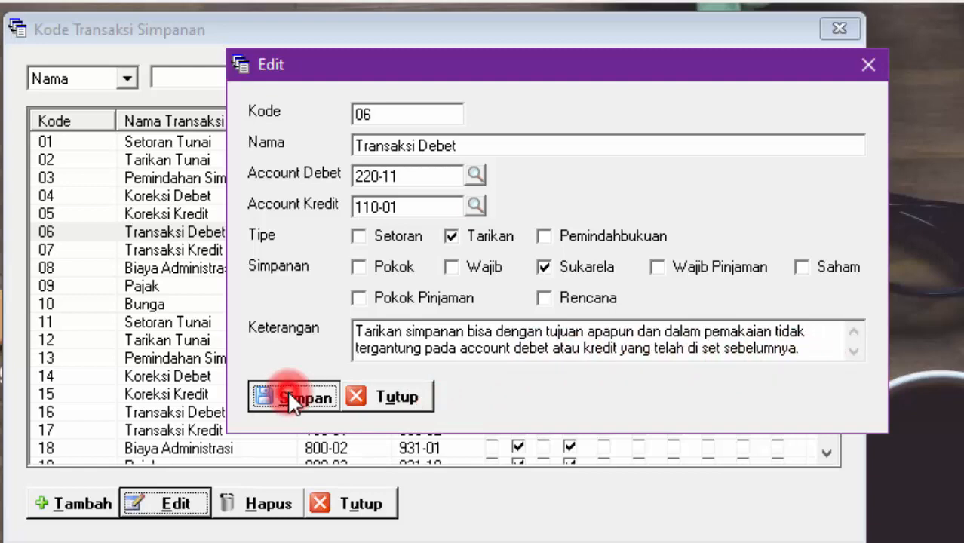
{"action": "left_click", "coordinate": [584, 310]}
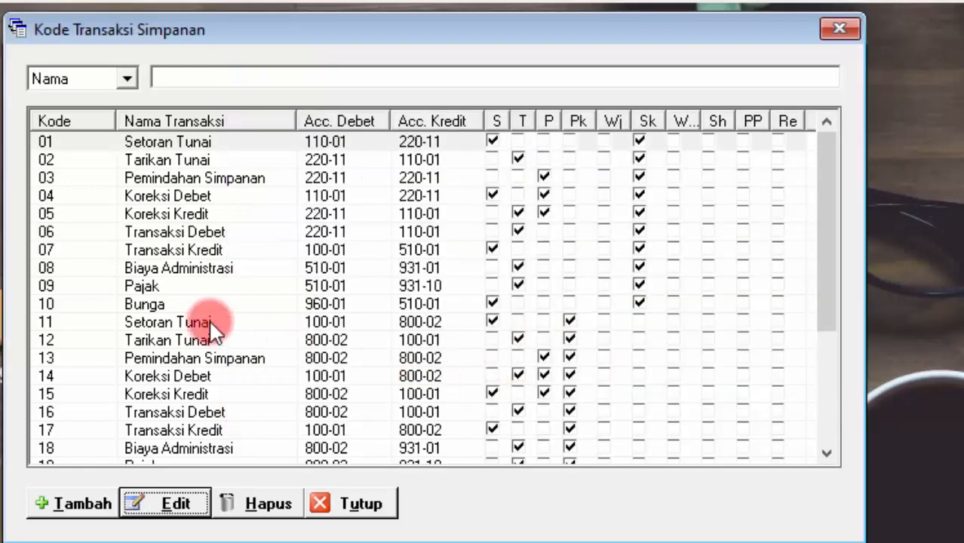
Edit transaction code 07 Transaksi Kredit and choose 110-01 KAS UMUM as its debit account
{"action": "left_click", "coordinate": [200, 248]}
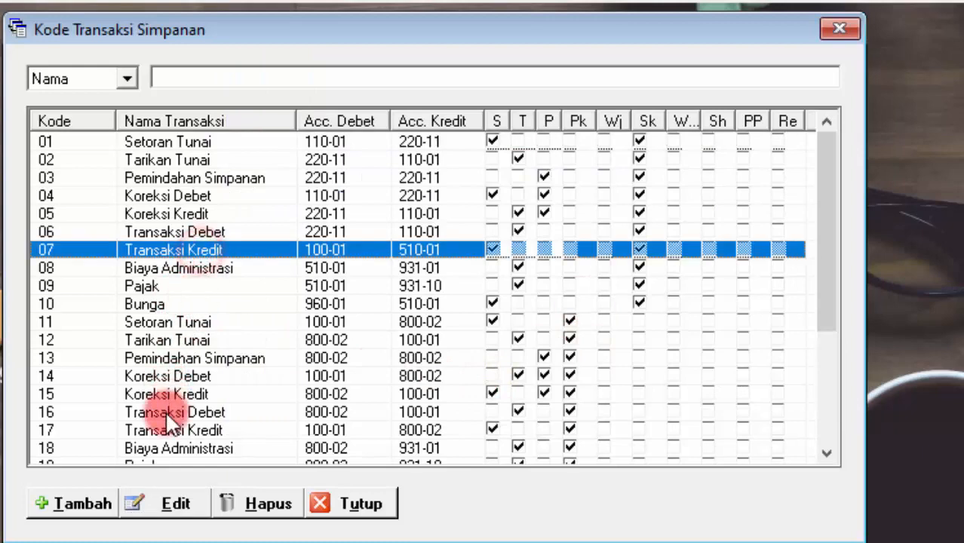
{"action": "left_click", "coordinate": [170, 504]}
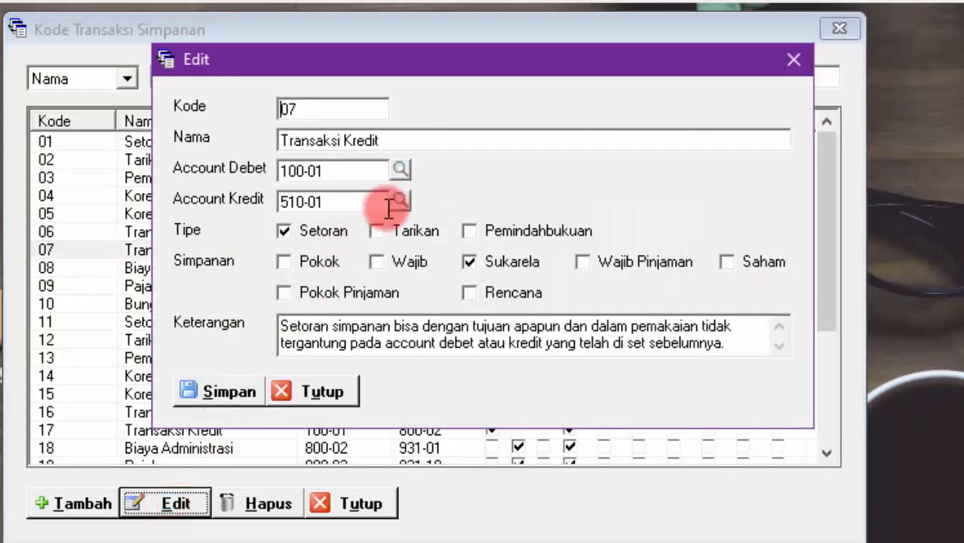
{"action": "left_click", "coordinate": [404, 163]}
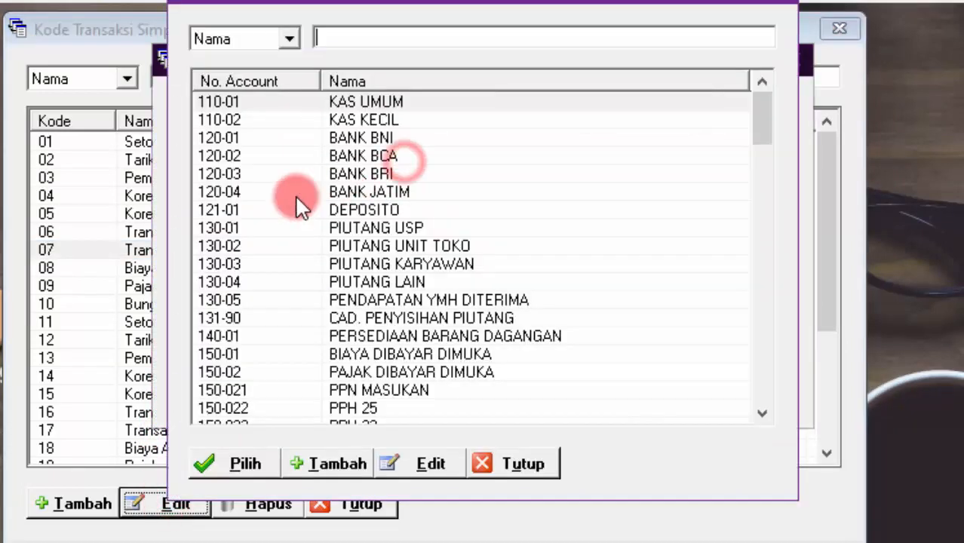
{"action": "left_click", "coordinate": [340, 101]}
{"action": "left_click", "coordinate": [236, 464]}
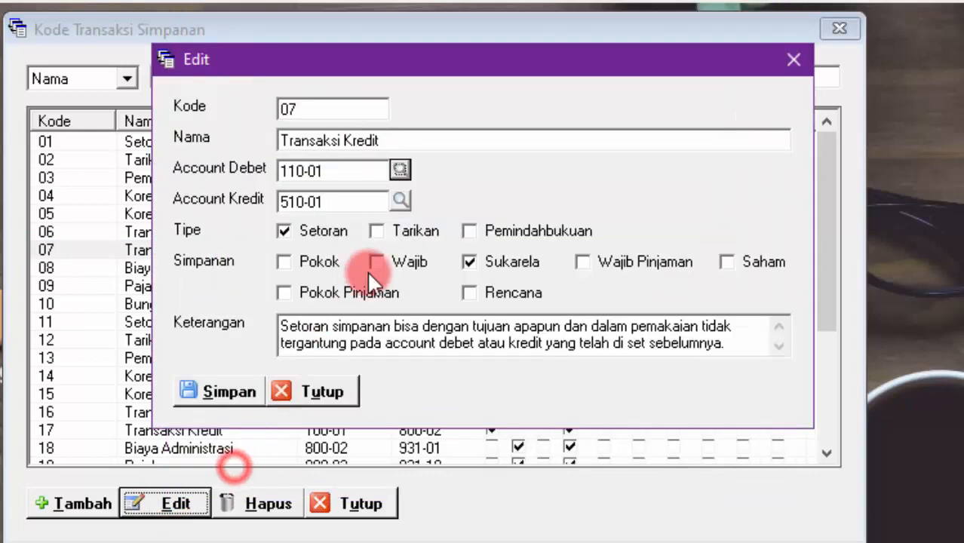
Choose 220-11 SIMPANAN SUKARELA as the credit account of code 07 Transaksi Kredit and save the edited code
{"action": "left_click", "coordinate": [398, 200]}
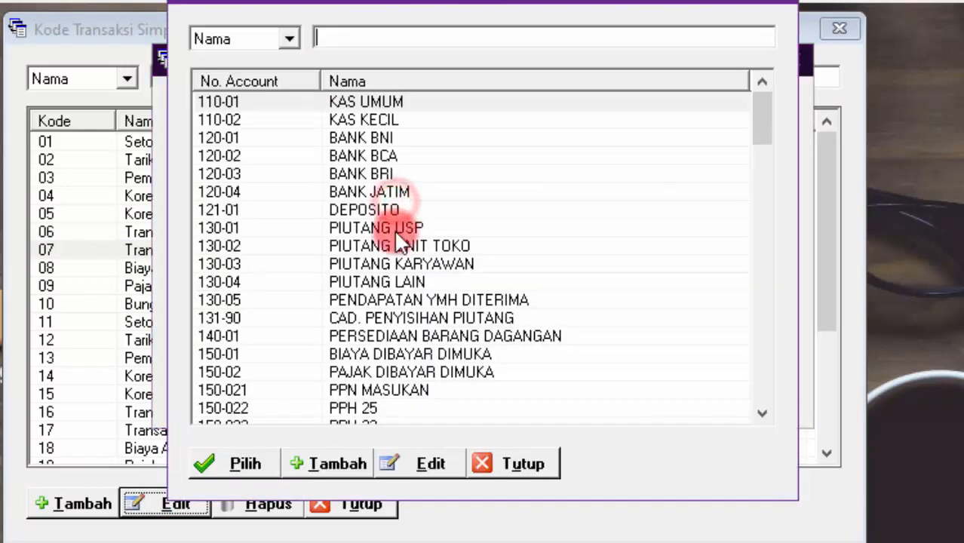
{"action": "left_click_drag", "start_coordinate": [766, 102], "coordinate": [766, 207]}
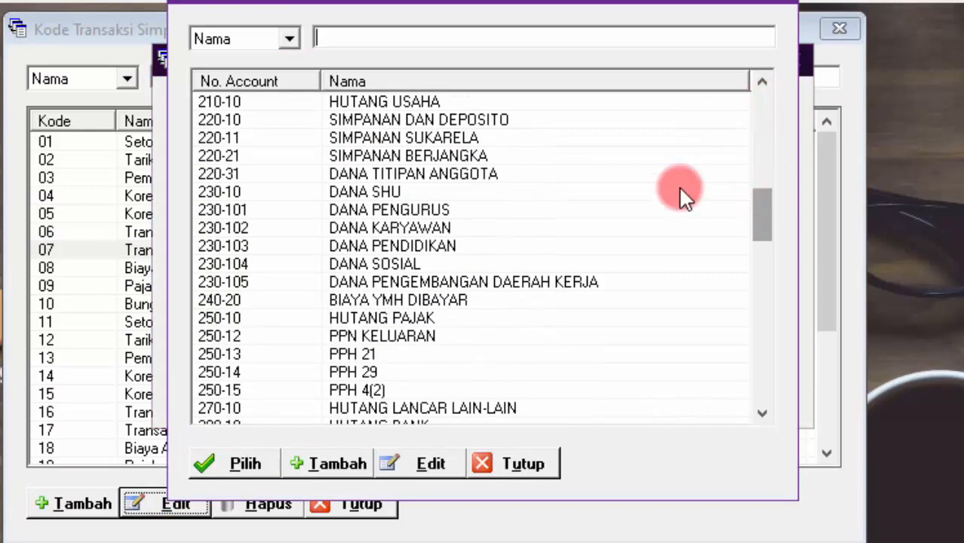
{"action": "left_click", "coordinate": [461, 138]}
{"action": "left_click", "coordinate": [249, 460]}
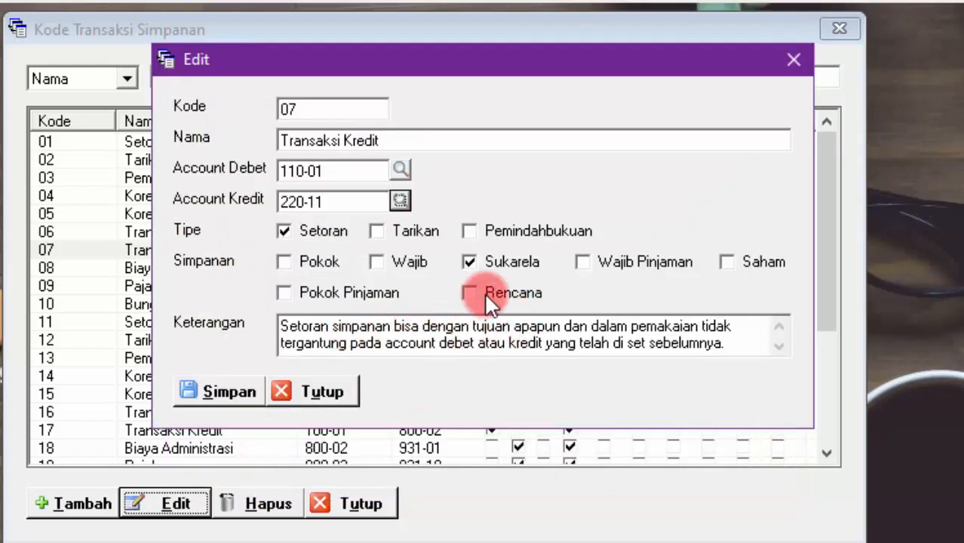
{"action": "left_click", "coordinate": [222, 393]}
{"action": "left_click", "coordinate": [603, 308]}
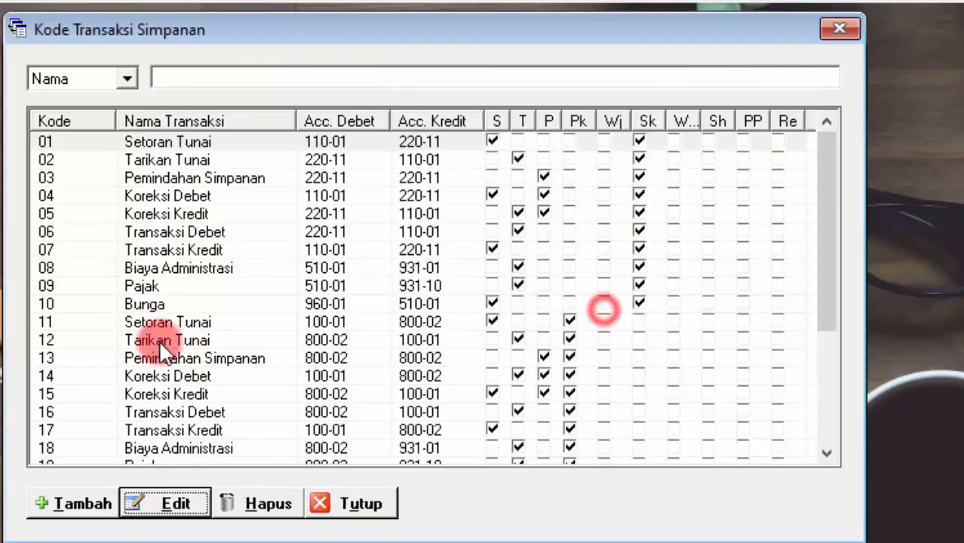
Edit transaction code 08 Biaya Administrasi of the Sukarela savings and choose 220-11 SIMPANAN SUKARELA as its debit account
{"action": "left_click", "coordinate": [174, 269]}
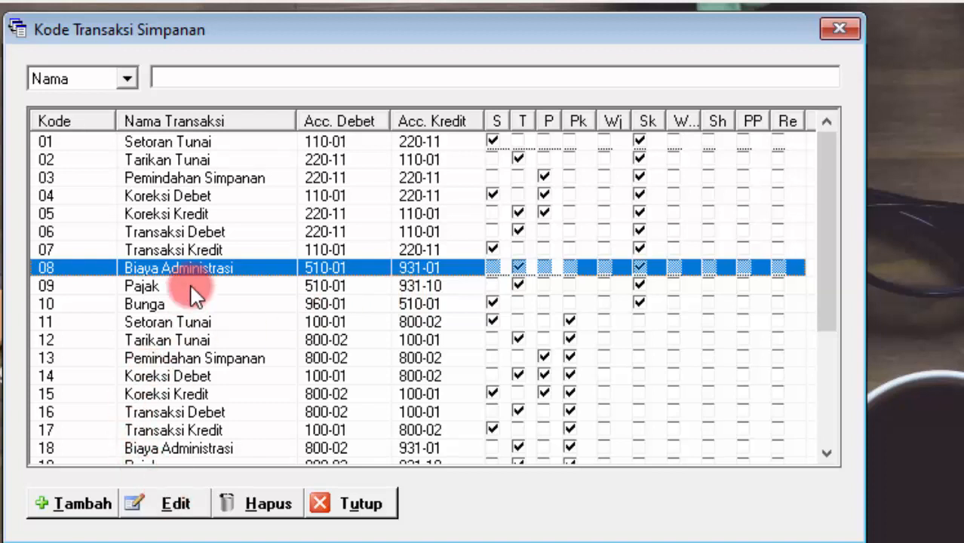
{"action": "left_click", "coordinate": [186, 508]}
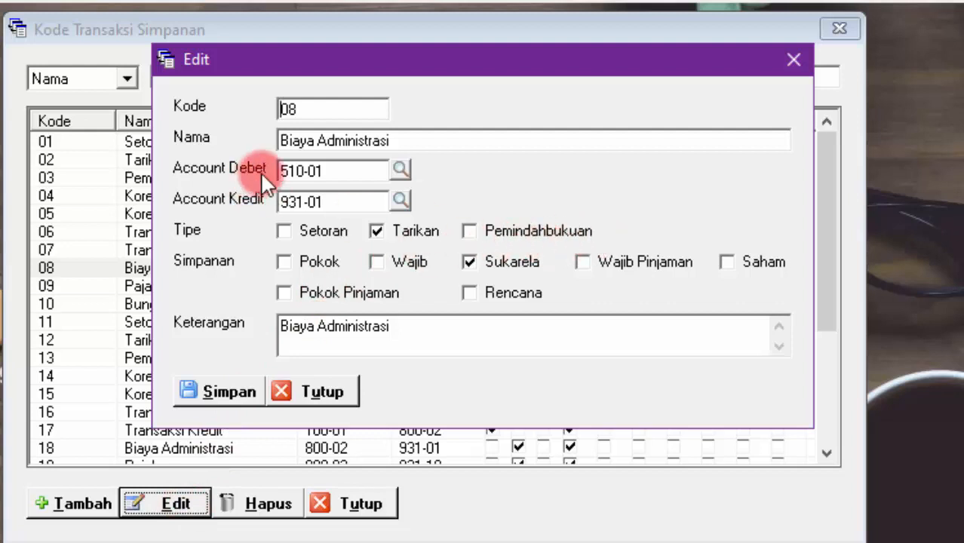
{"action": "left_click", "coordinate": [402, 167]}
{"action": "left_click_drag", "start_coordinate": [761, 132], "coordinate": [764, 199]}
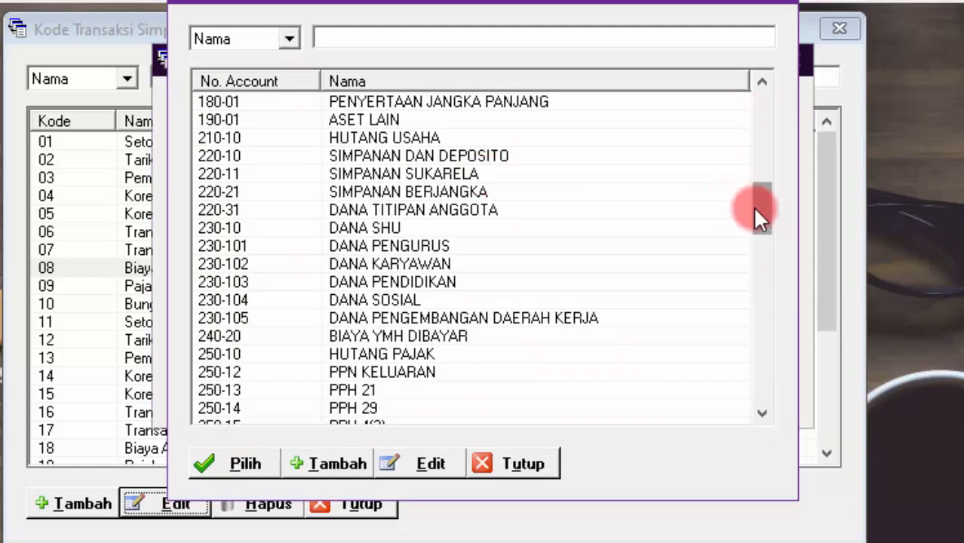
{"action": "mouse_move", "coordinate": [759, 205]}
{"action": "left_mouse_down"}
{"action": "mouse_move", "coordinate": [761, 194]}
{"action": "mouse_move", "coordinate": [764, 216]}
{"action": "left_mouse_up"}
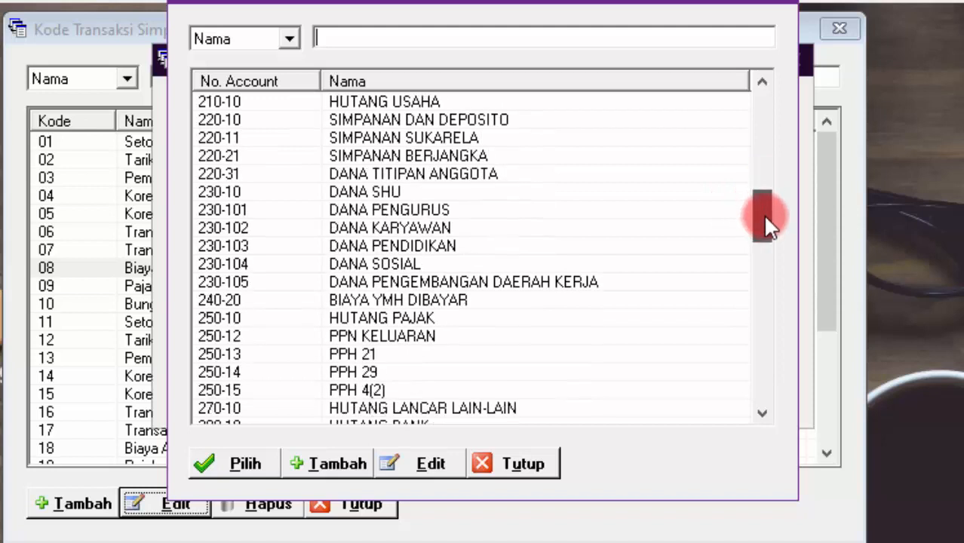
{"action": "left_click", "coordinate": [372, 136]}
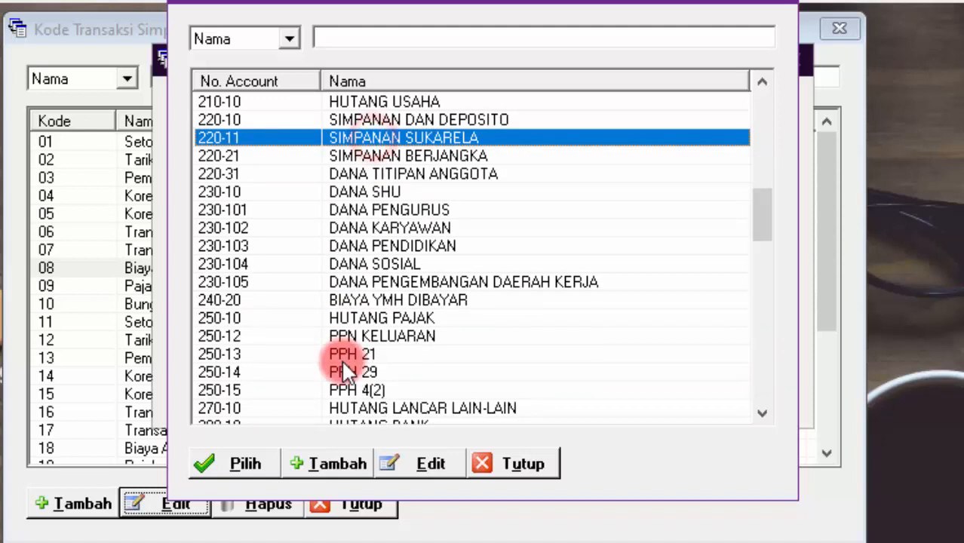
{"action": "left_click", "coordinate": [234, 461]}
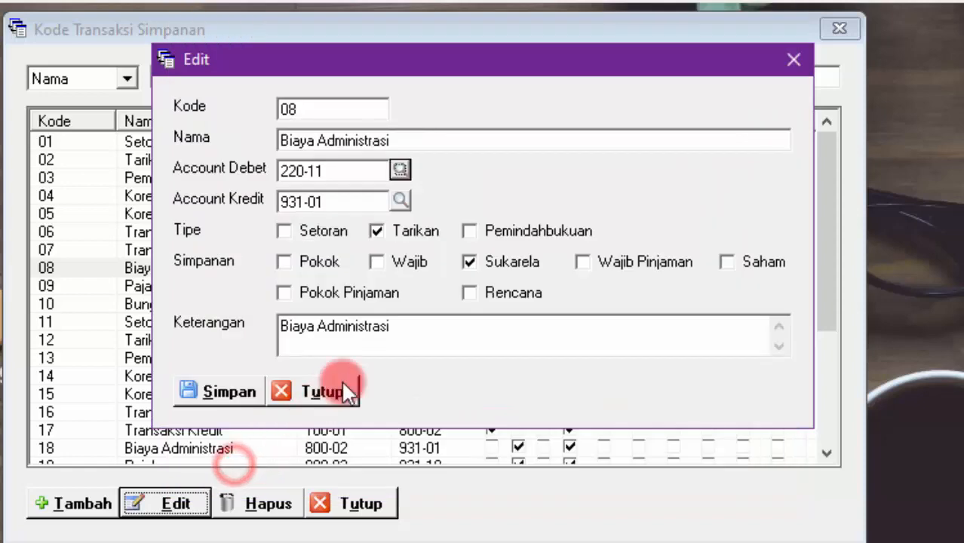
Choose 410-12 PENDAPATAN ADMINISTRASI & PROVISI as the credit account of code 08 Biaya Administrasi and save the edited code
{"action": "left_click", "coordinate": [401, 197]}
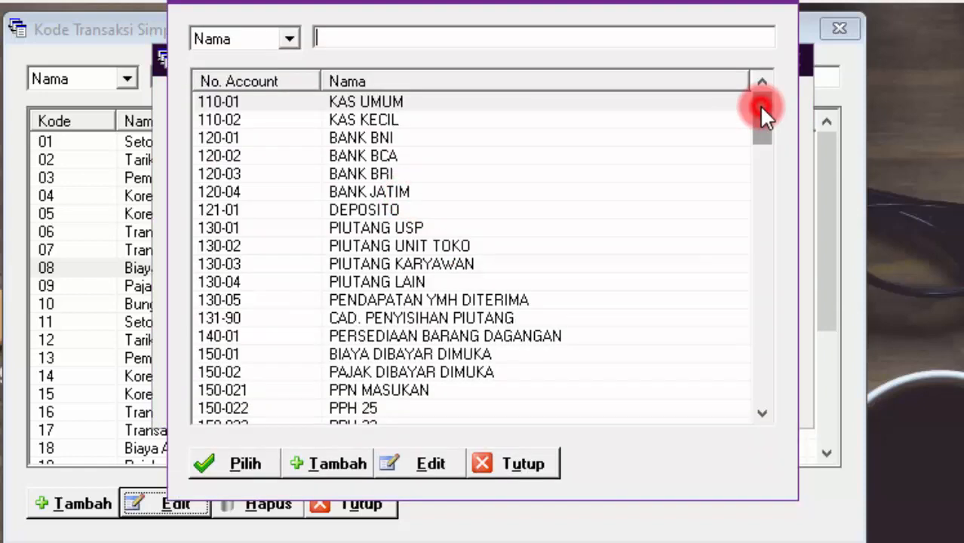
{"action": "left_click_drag", "start_coordinate": [761, 109], "coordinate": [774, 263]}
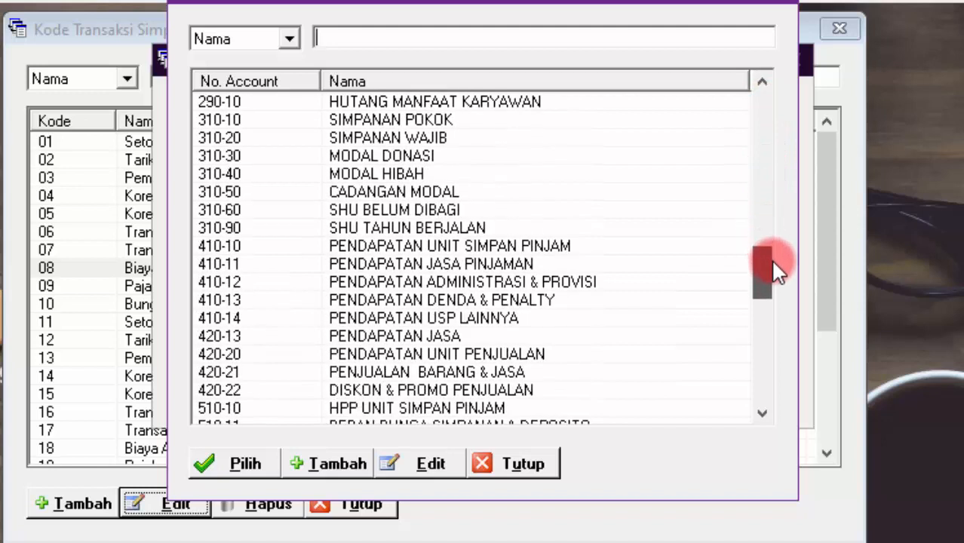
{"action": "left_click_drag", "start_coordinate": [773, 262], "coordinate": [774, 267]}
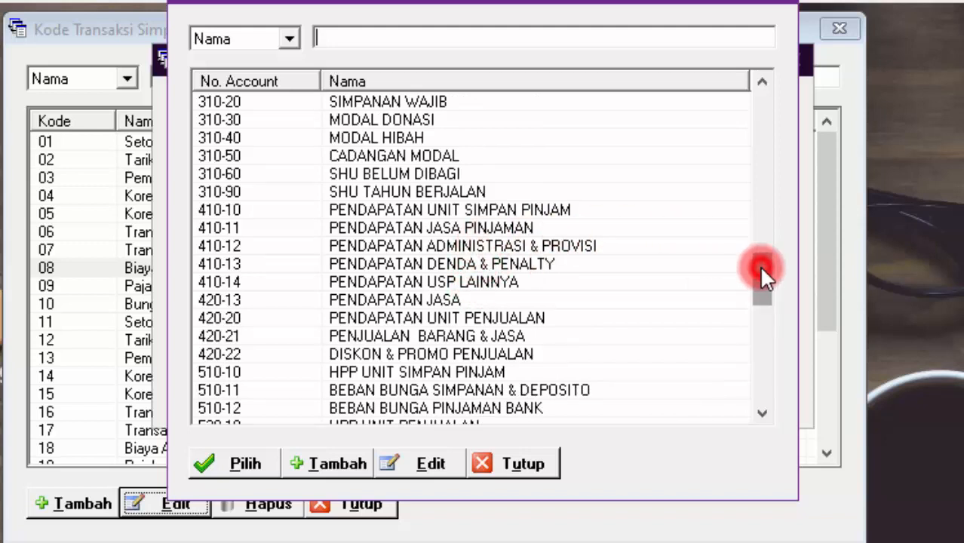
{"action": "left_click_drag", "start_coordinate": [759, 271], "coordinate": [762, 281]}
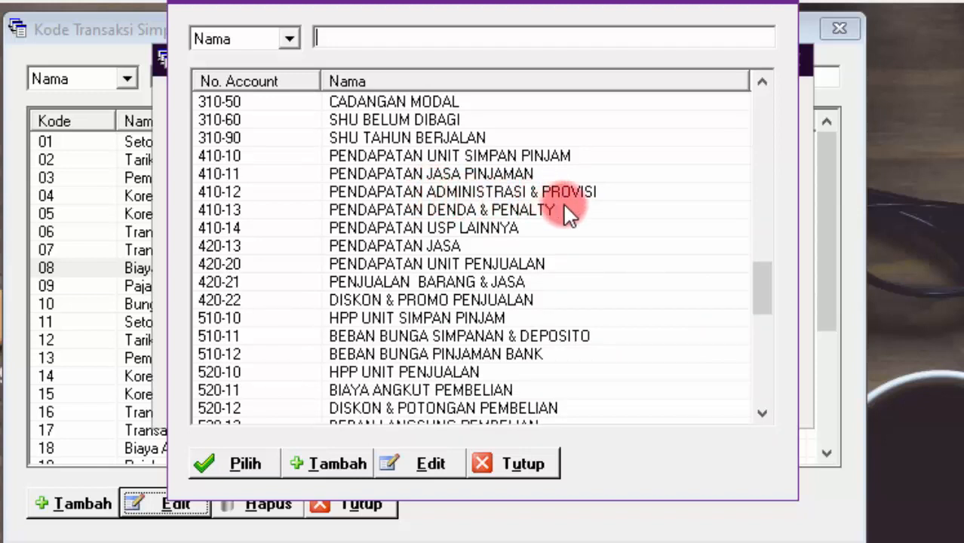
{"action": "left_click", "coordinate": [570, 192]}
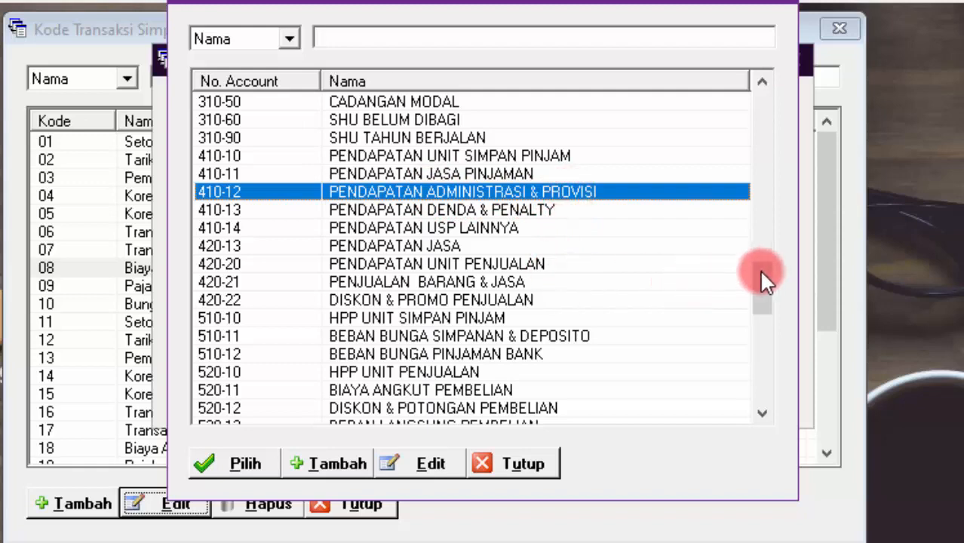
{"action": "mouse_move", "coordinate": [759, 269]}
{"action": "left_mouse_down"}
{"action": "mouse_move", "coordinate": [752, 370]}
{"action": "mouse_move", "coordinate": [761, 347]}
{"action": "mouse_move", "coordinate": [765, 363]}
{"action": "mouse_move", "coordinate": [756, 251]}
{"action": "mouse_move", "coordinate": [755, 264]}
{"action": "left_mouse_up"}
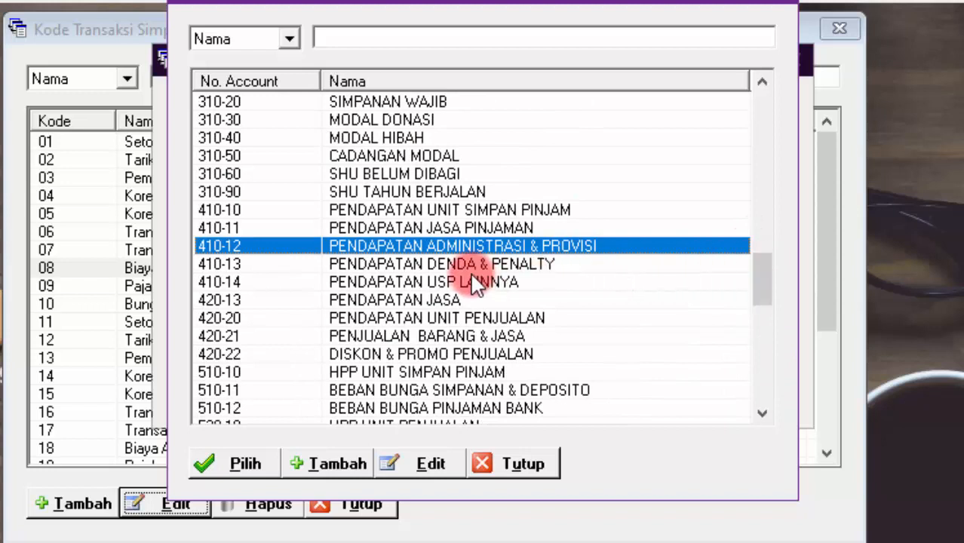
{"action": "left_click", "coordinate": [243, 460]}
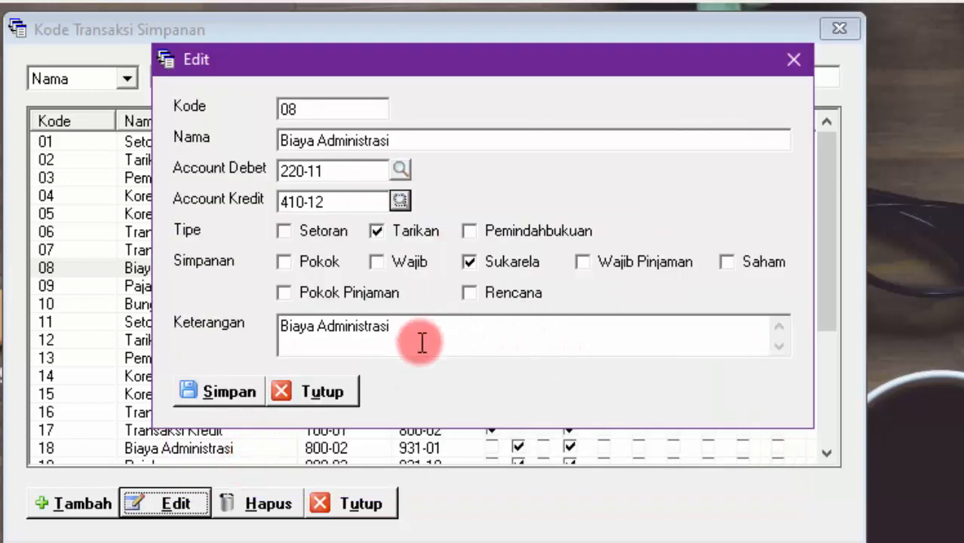
{"action": "left_click", "coordinate": [223, 391]}
{"action": "left_click", "coordinate": [602, 305]}
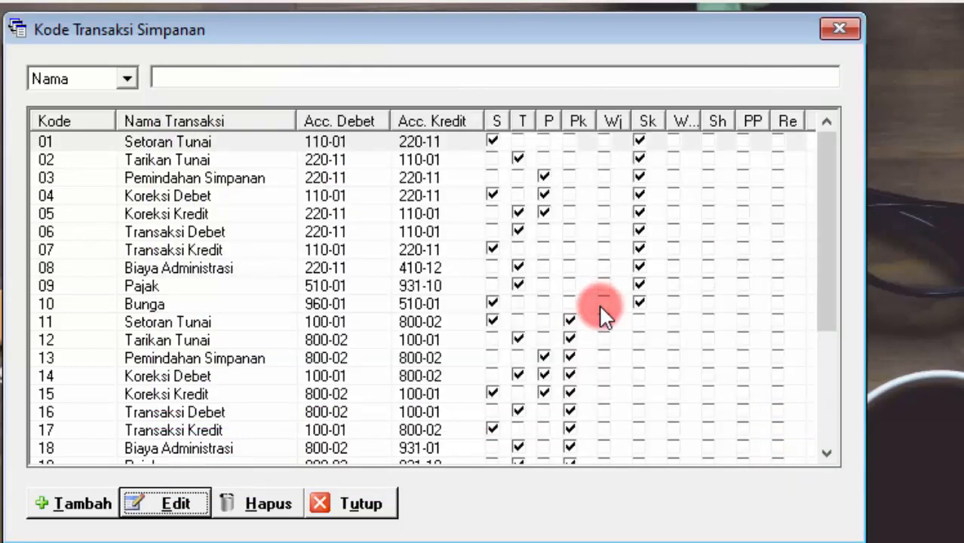
Edit transaction code 09 Pajak of the Sukarela savings and choose 220-11 SIMPANAN SUKARELA as its debit account
{"action": "left_click", "coordinate": [151, 285]}
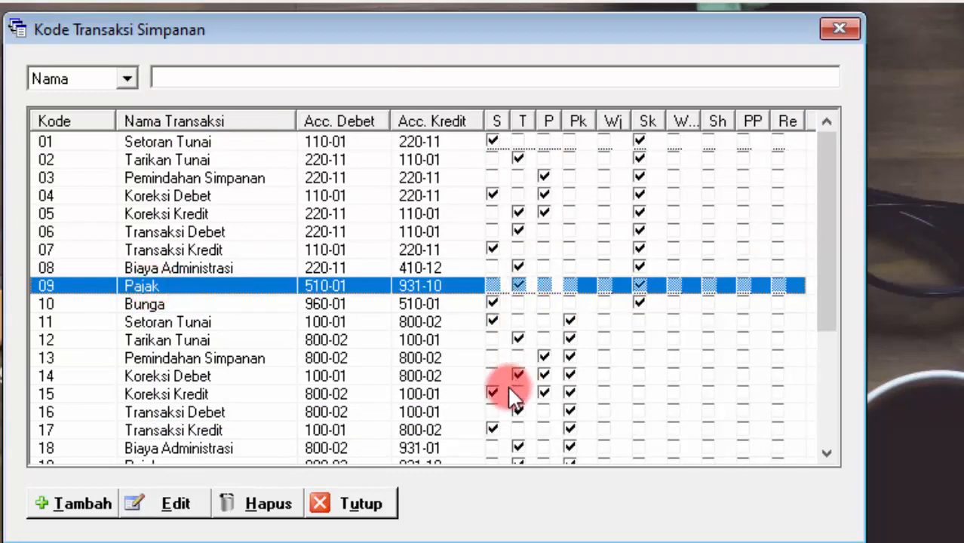
{"action": "left_click", "coordinate": [189, 504]}
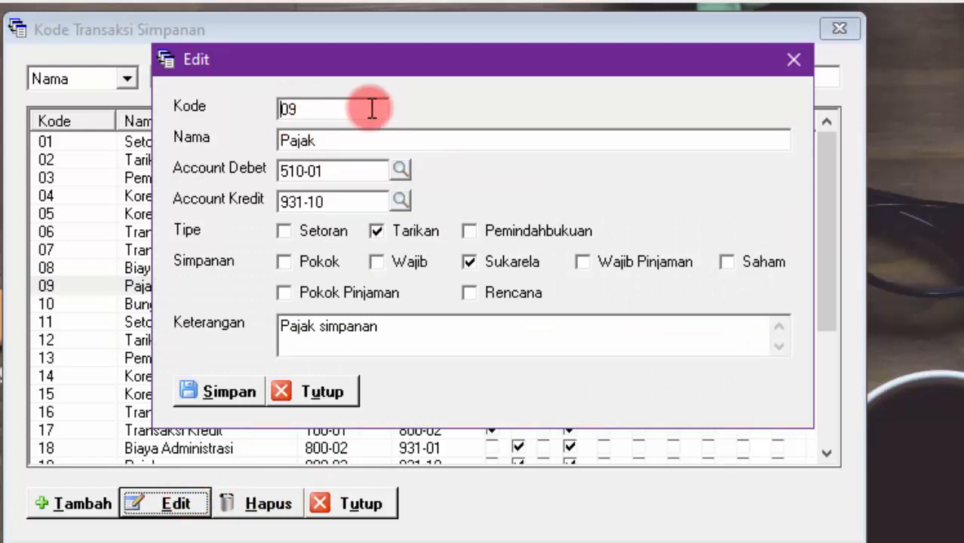
{"action": "left_click", "coordinate": [398, 171]}
{"action": "left_click_drag", "start_coordinate": [757, 102], "coordinate": [777, 197]}
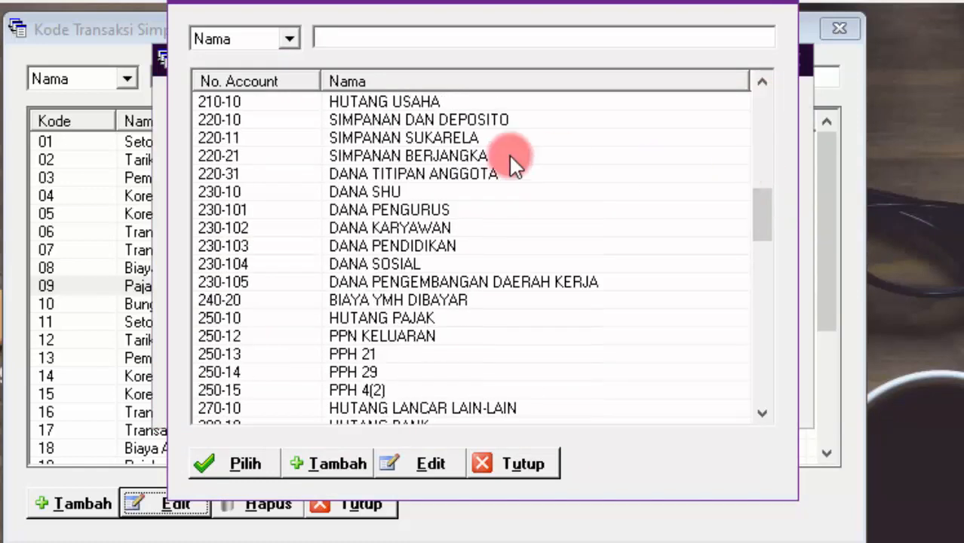
{"action": "left_click", "coordinate": [457, 131]}
{"action": "left_click", "coordinate": [243, 462]}
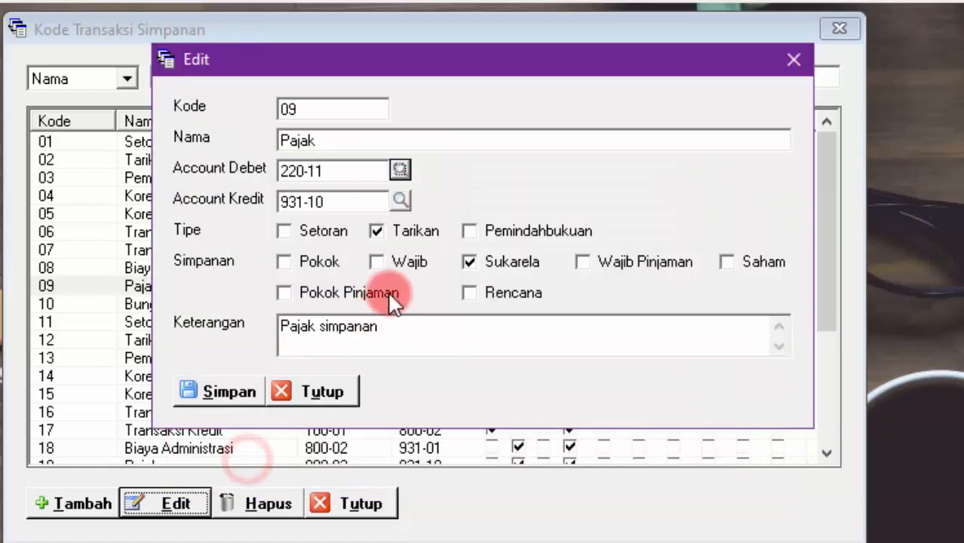
Choose 410-12 PENDAPATAN ADMINISTRASI & PROVISI as the credit account of code 09 Pajak and save the edited code
{"action": "left_click", "coordinate": [400, 200]}
{"action": "left_click_drag", "start_coordinate": [764, 112], "coordinate": [763, 265]}
{"action": "left_click", "coordinate": [527, 245]}
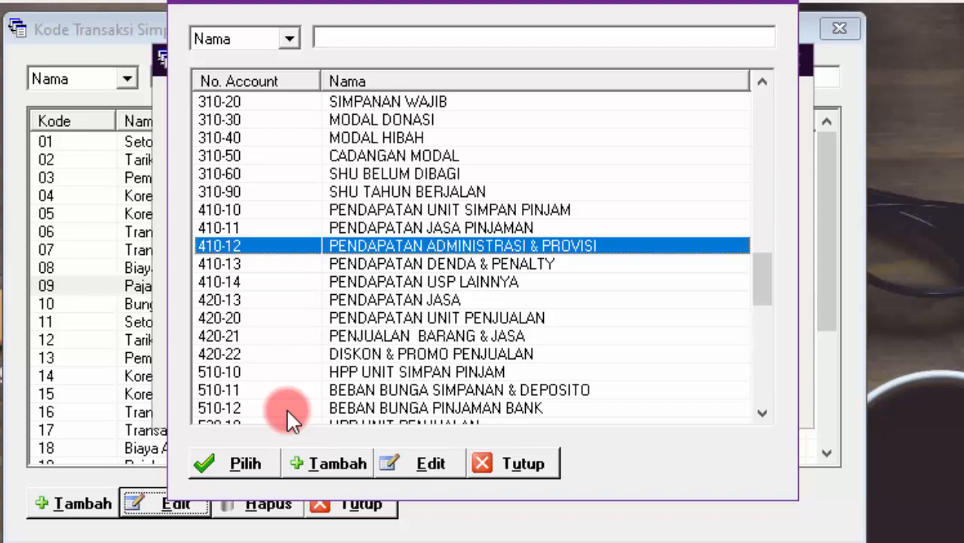
{"action": "left_click", "coordinate": [237, 458]}
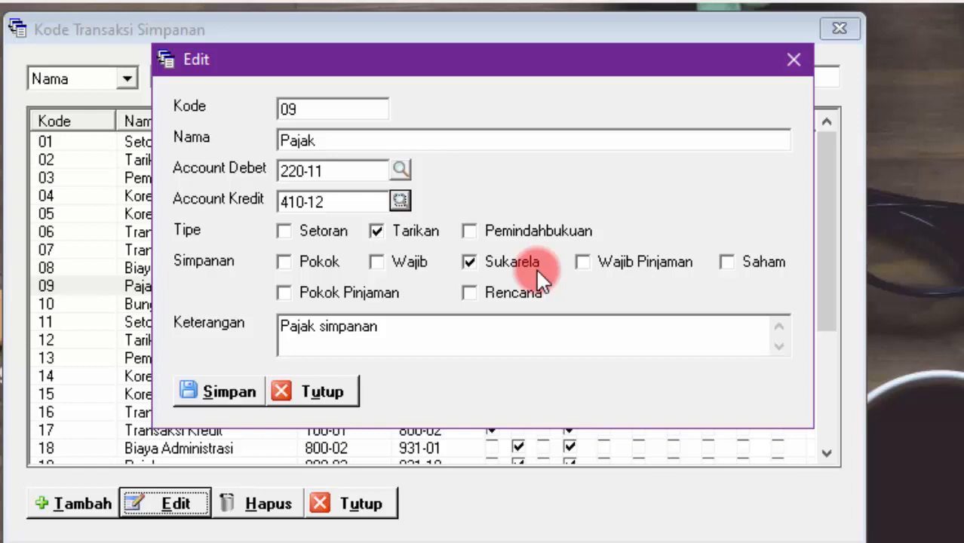
{"action": "left_click", "coordinate": [236, 391]}
{"action": "left_click", "coordinate": [620, 308]}
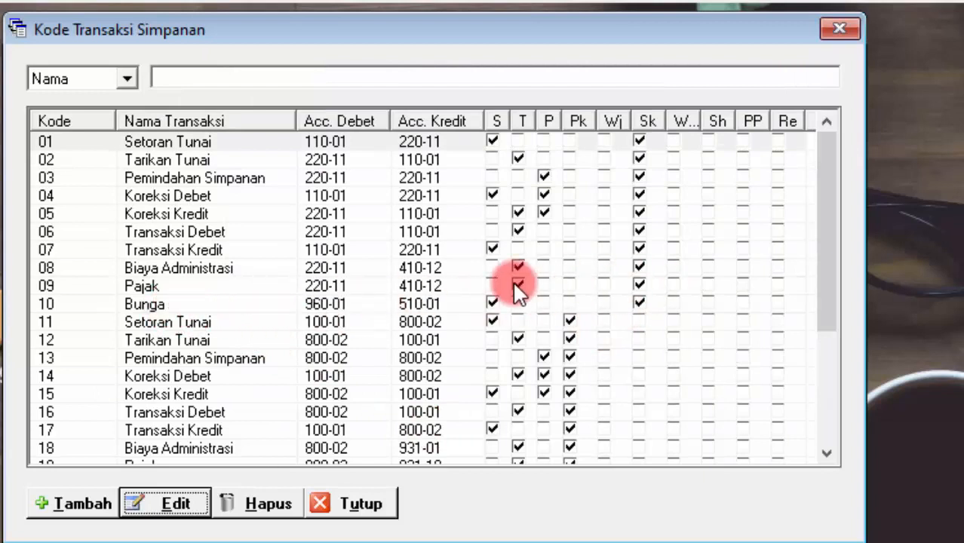
Edit transaction code 10 Bunga and choose 510-11 BEBAN BUNGA SIMPANAN & DEPOSITO as its debit account
{"action": "left_click", "coordinate": [150, 306]}
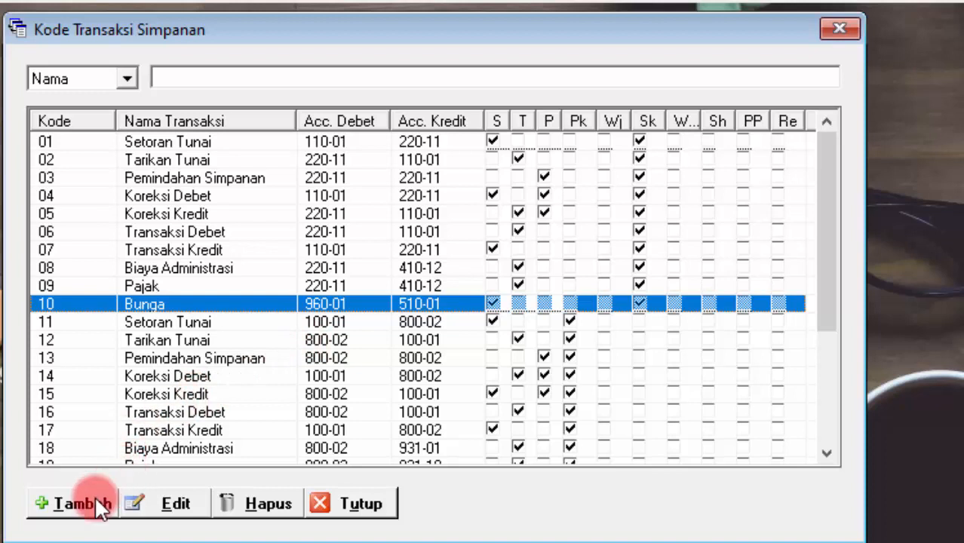
{"action": "left_click", "coordinate": [154, 501]}
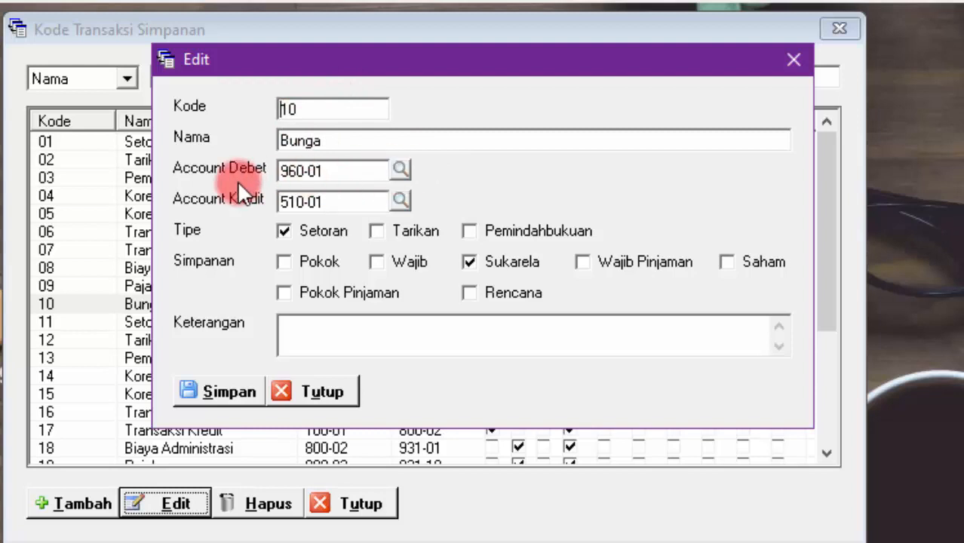
{"action": "left_click", "coordinate": [402, 168]}
{"action": "left_click_drag", "start_coordinate": [760, 112], "coordinate": [795, 295]}
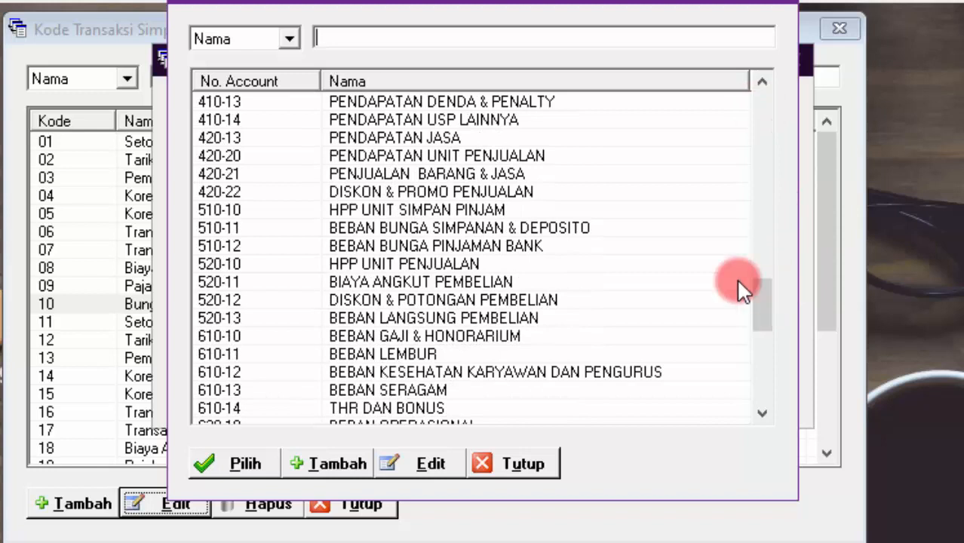
{"action": "left_click", "coordinate": [554, 228]}
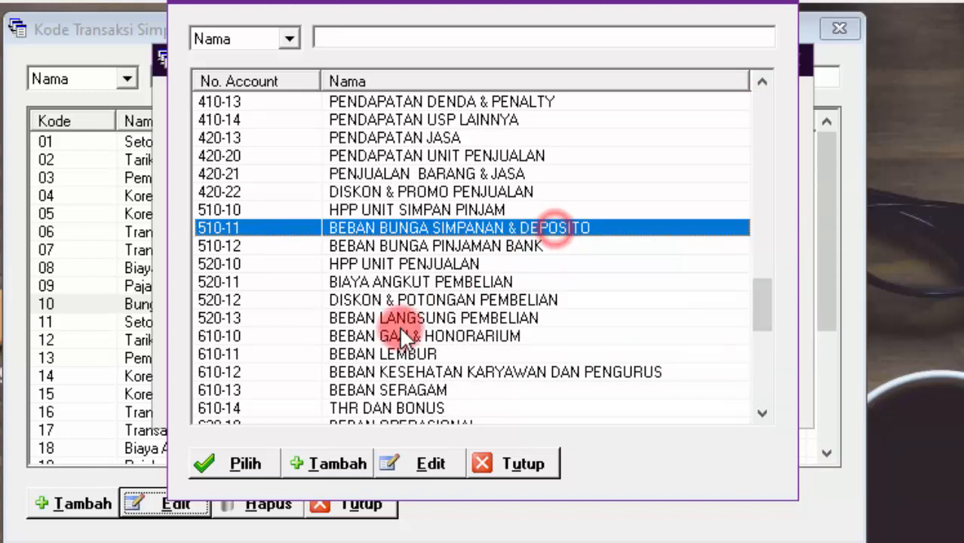
{"action": "left_click", "coordinate": [225, 457]}
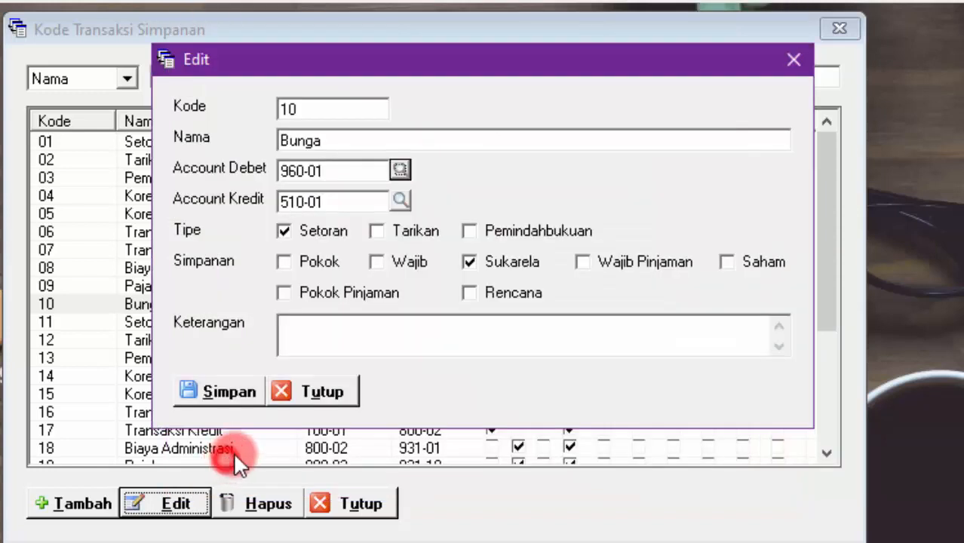
Choose 220-11 SIMPANAN SUKARELA as the credit account of code 10 Bunga and save the edited code
{"action": "left_click", "coordinate": [401, 198]}
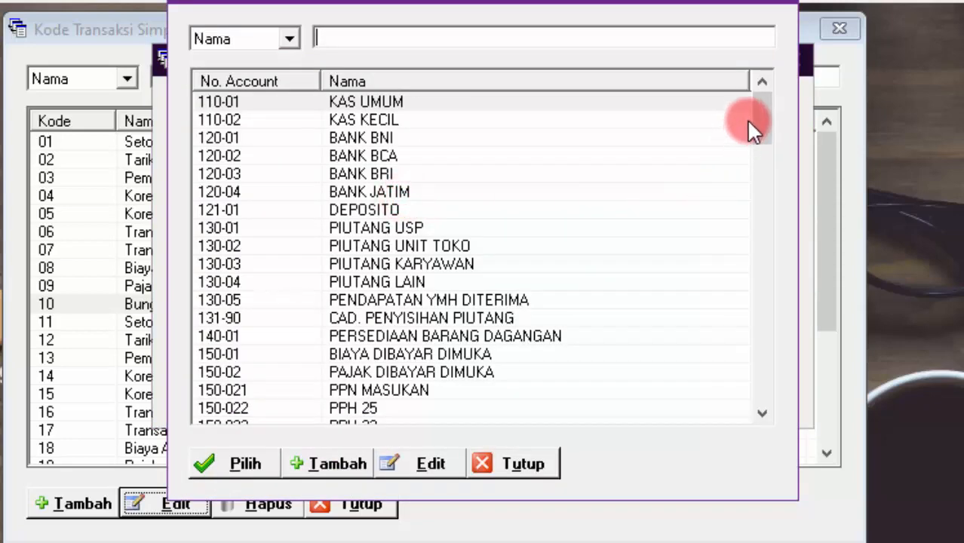
{"action": "left_click_drag", "start_coordinate": [770, 132], "coordinate": [775, 176]}
{"action": "left_click", "coordinate": [458, 246]}
{"action": "left_click", "coordinate": [217, 458]}
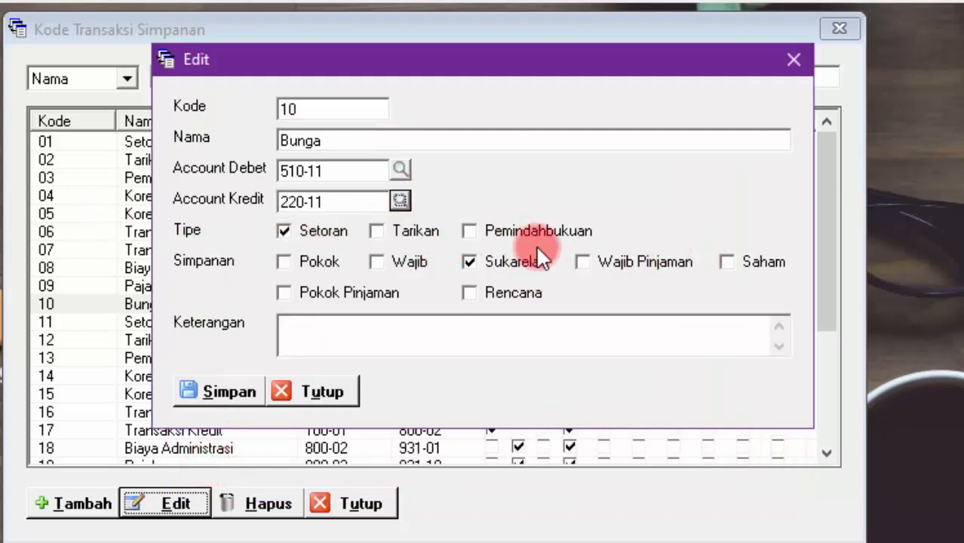
{"action": "left_click", "coordinate": [226, 391]}
{"action": "left_click", "coordinate": [596, 311]}
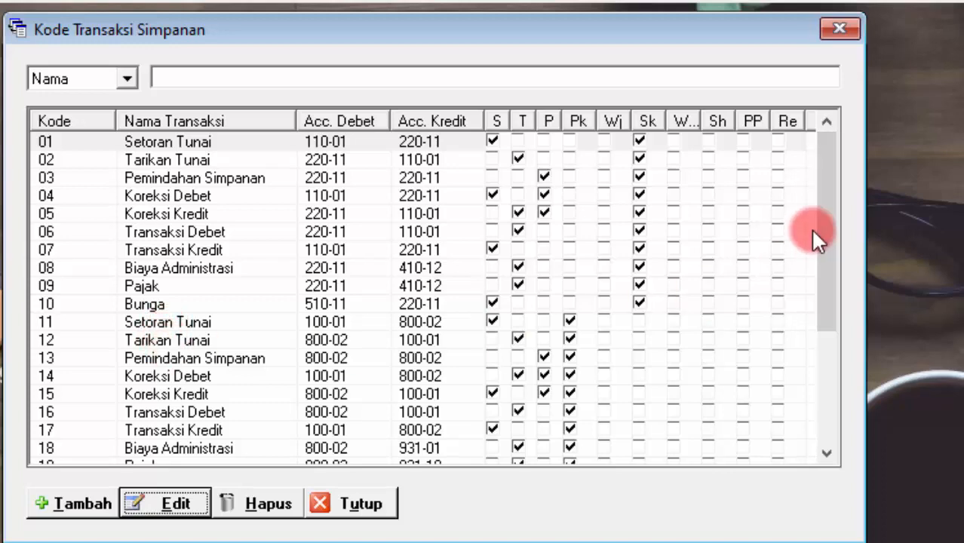
Review the remaining savings transaction codes 11 to 29 with their accounts and types, and close the transaction code list
{"action": "left_click_drag", "start_coordinate": [833, 264], "coordinate": [833, 292]}
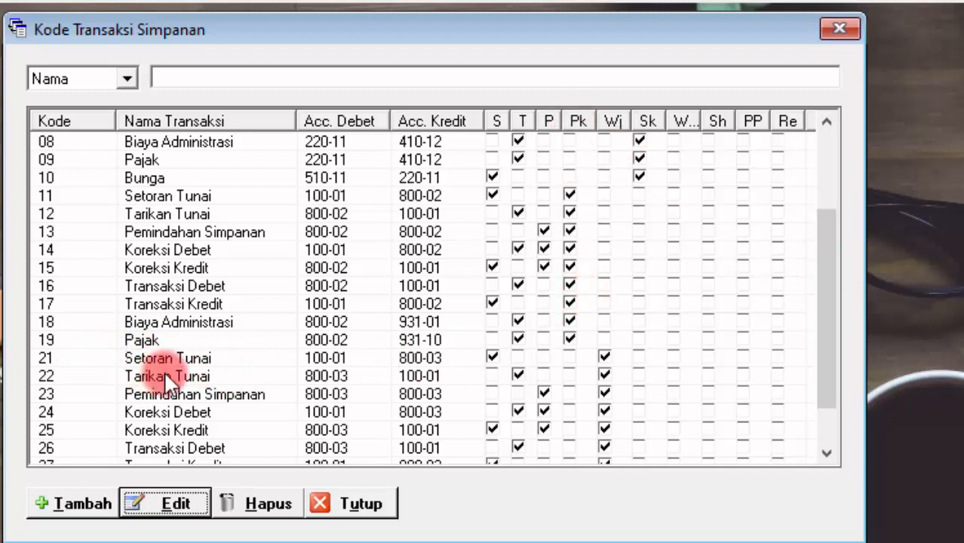
{"action": "left_click_drag", "start_coordinate": [825, 263], "coordinate": [839, 321]}
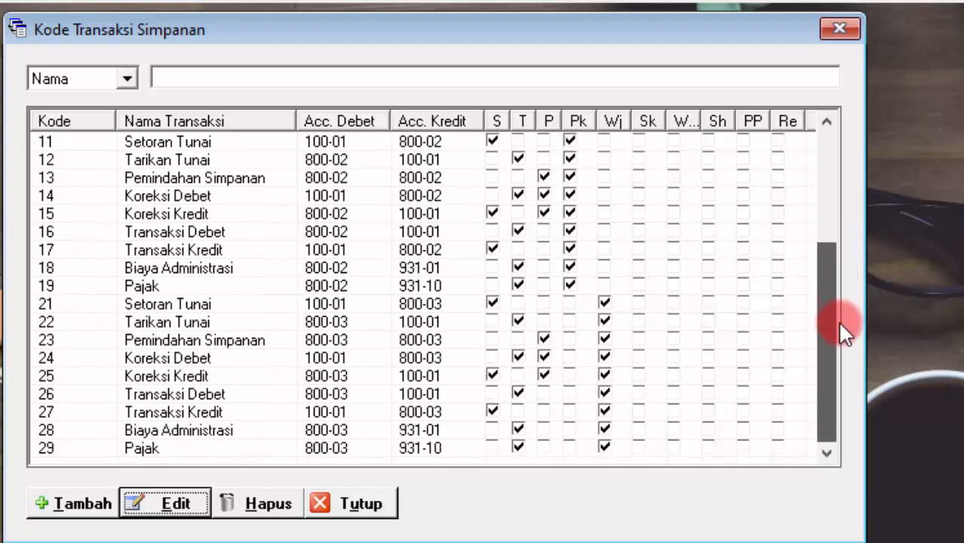
{"action": "left_click_drag", "start_coordinate": [839, 321], "coordinate": [837, 160]}
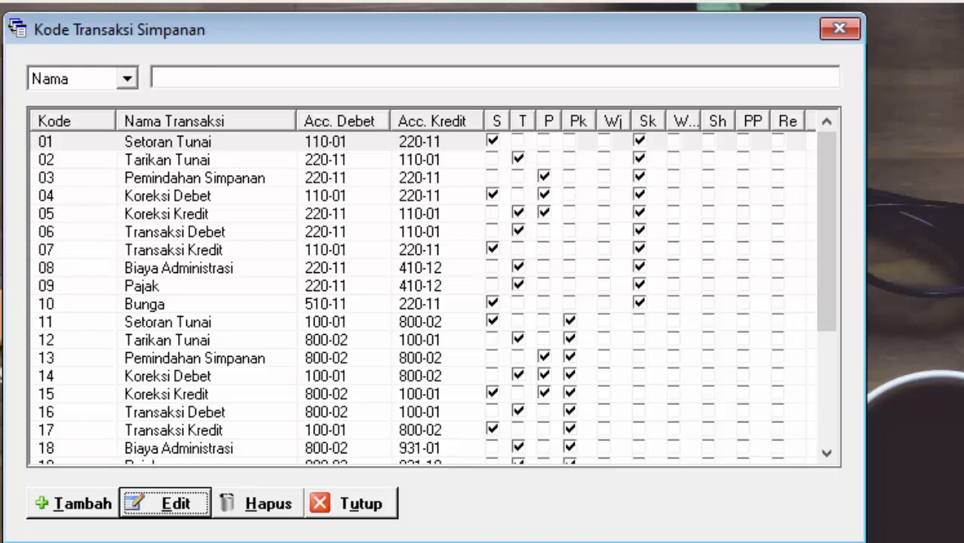
{"action": "left_click", "coordinate": [367, 503]}
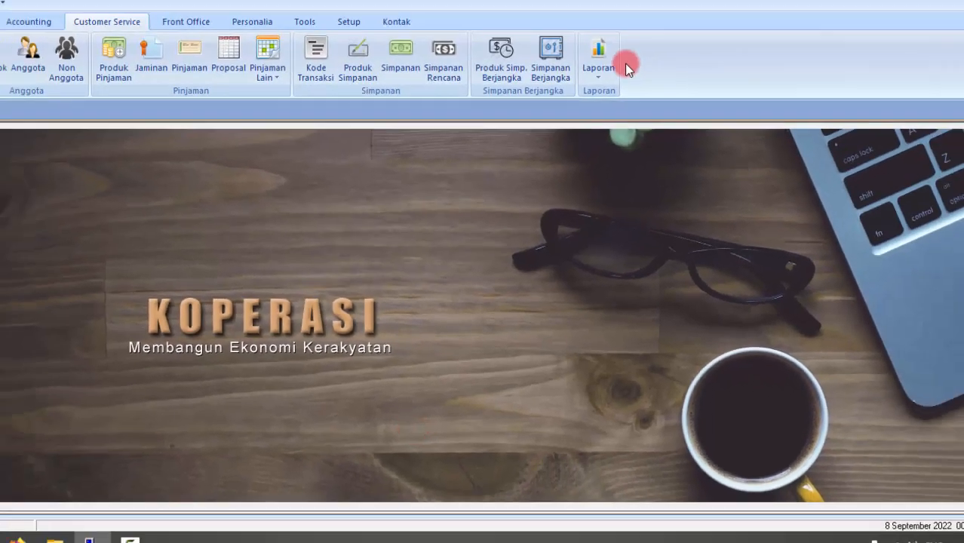
View the provider's contact information and close it
{"action": "left_click", "coordinate": [396, 21]}
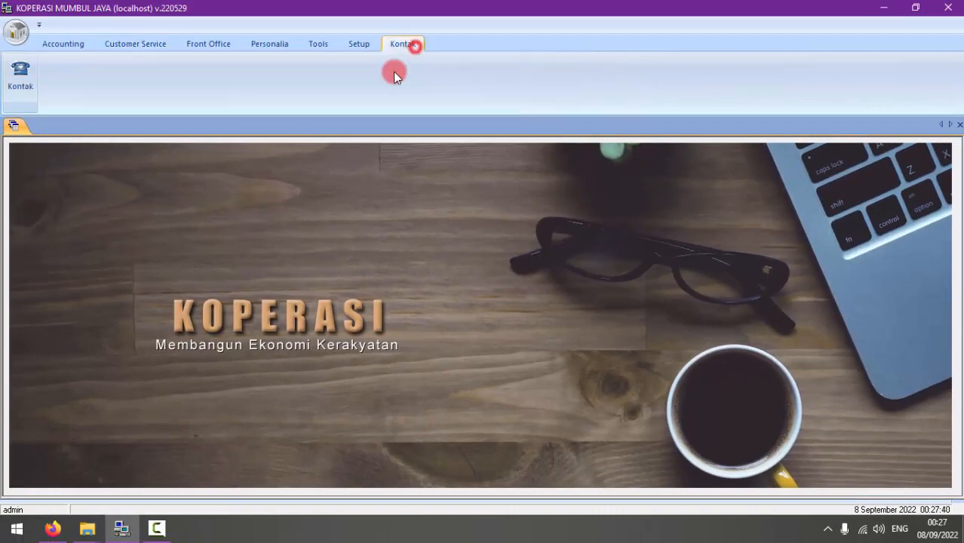
{"action": "left_click", "coordinate": [43, 98]}
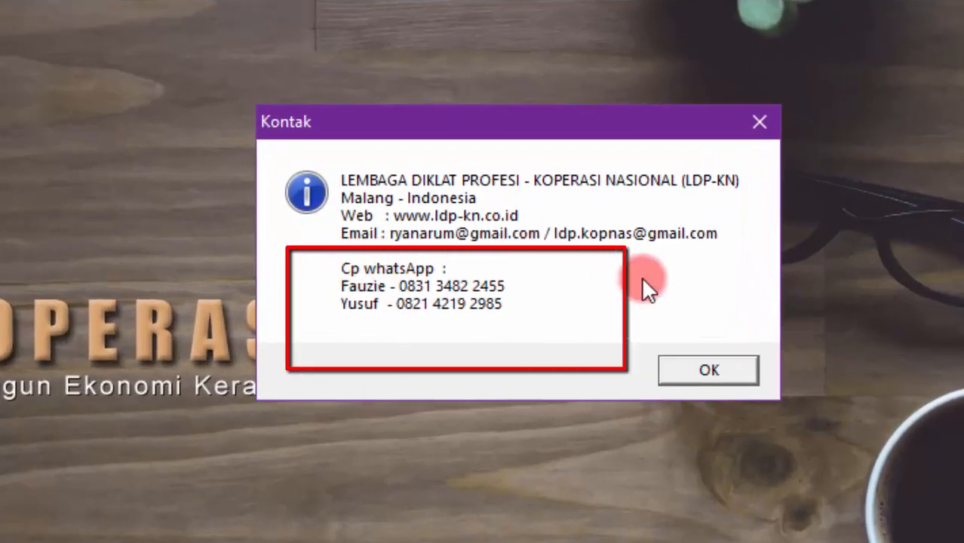
{"action": "left_click", "coordinate": [748, 366]}
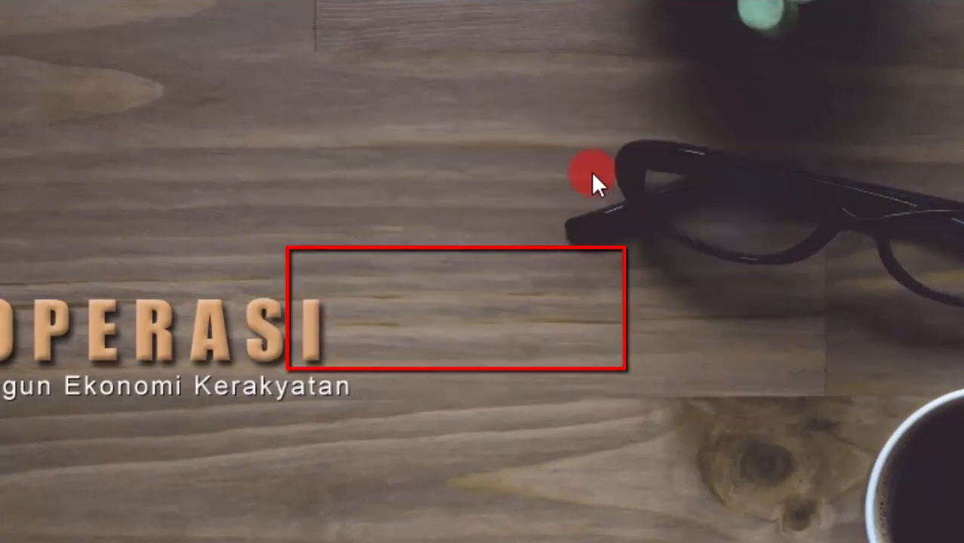